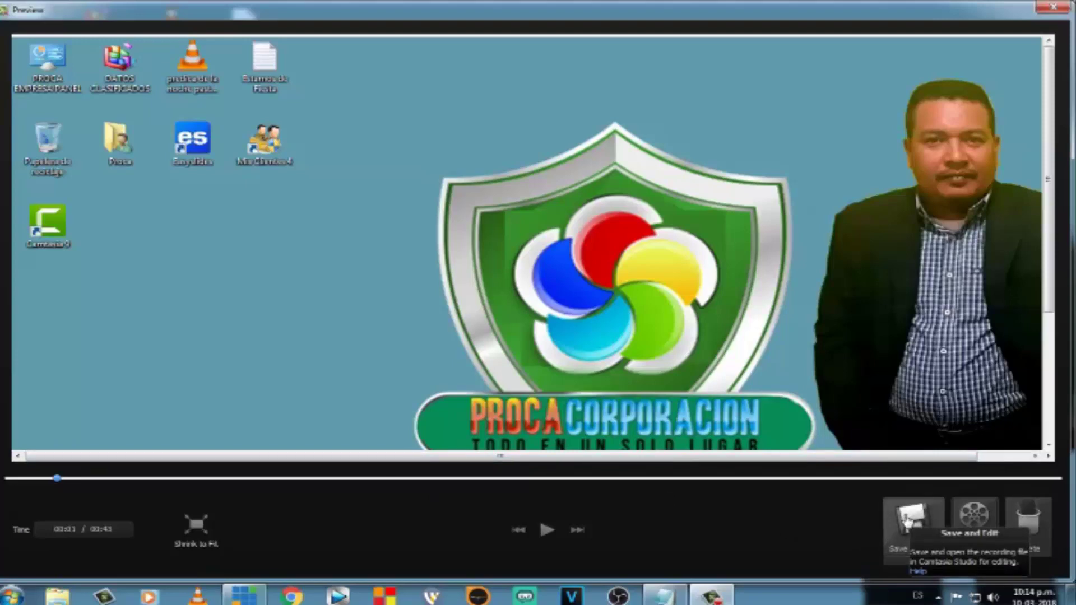
Save the recording as capture-21 for editing and set the video's editing dimensions to 1920 x 1080.
{"action": "left_click", "coordinate": [906, 520]}
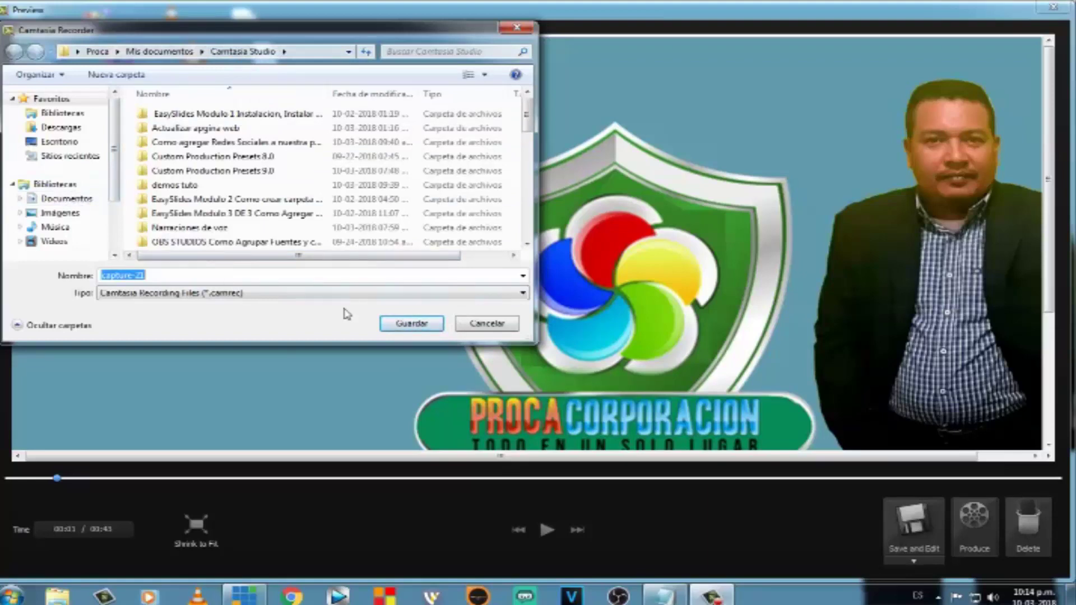
{"action": "left_click", "coordinate": [412, 324]}
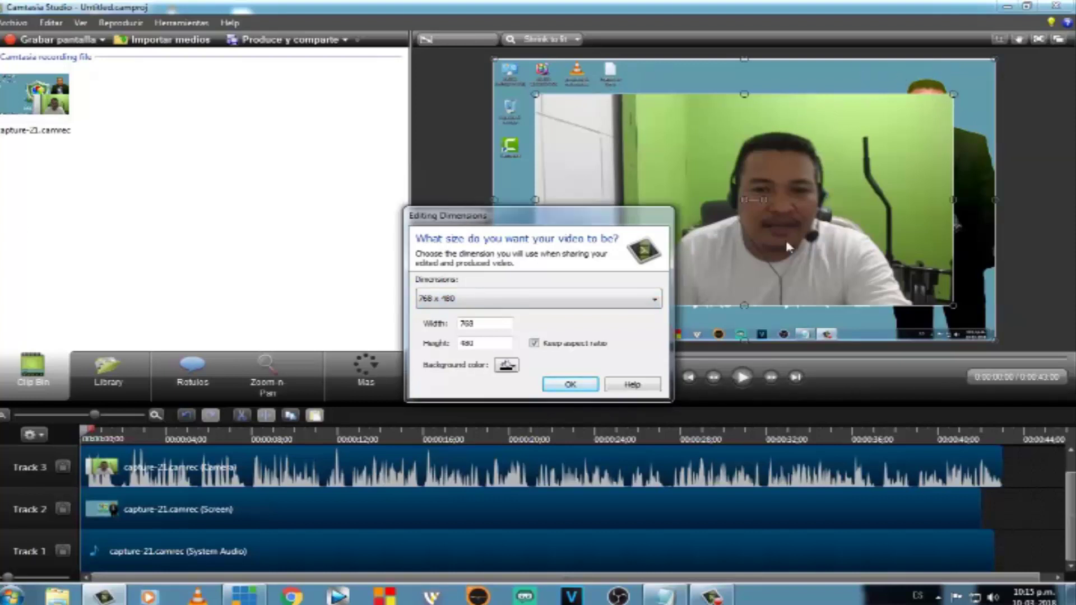
{"action": "left_click", "coordinate": [521, 298]}
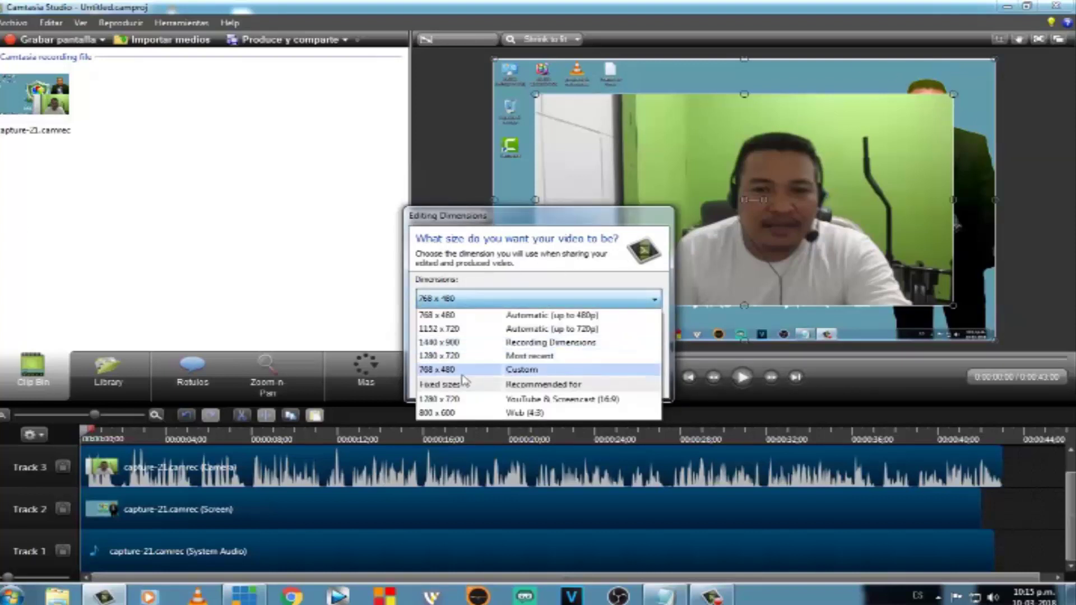
{"action": "left_click", "coordinate": [435, 400]}
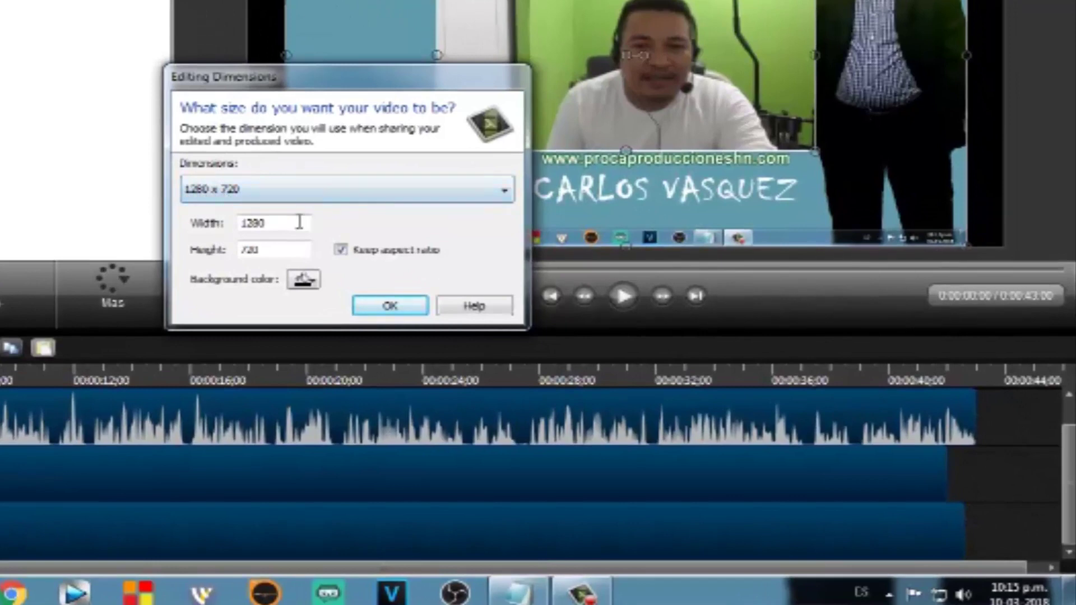
{"action": "left_click_drag", "start_coordinate": [300, 224], "coordinate": [203, 219]}
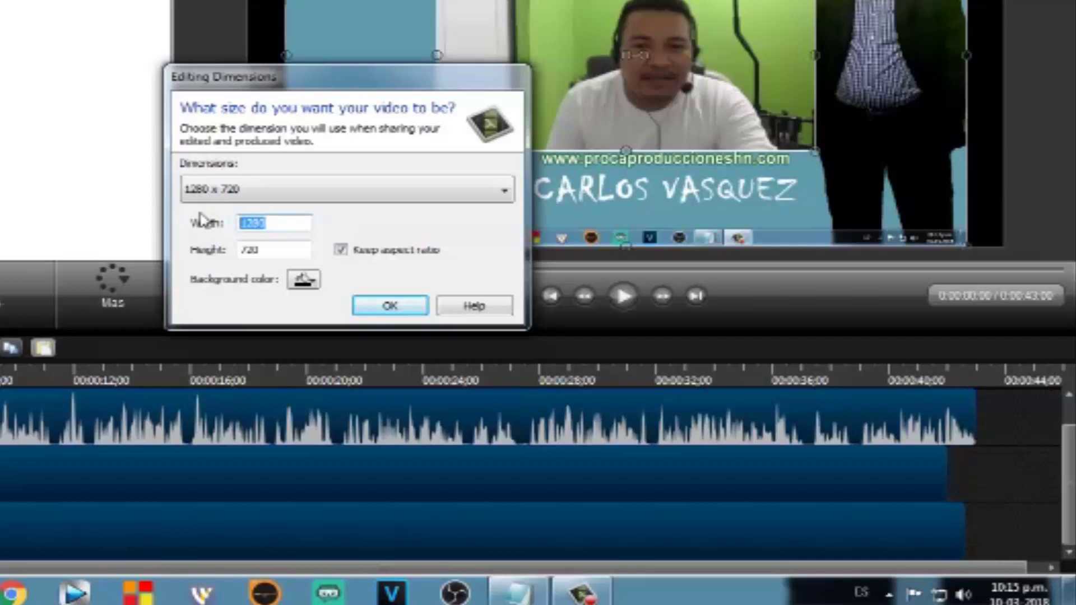
{"action": "type", "text": "1920"}
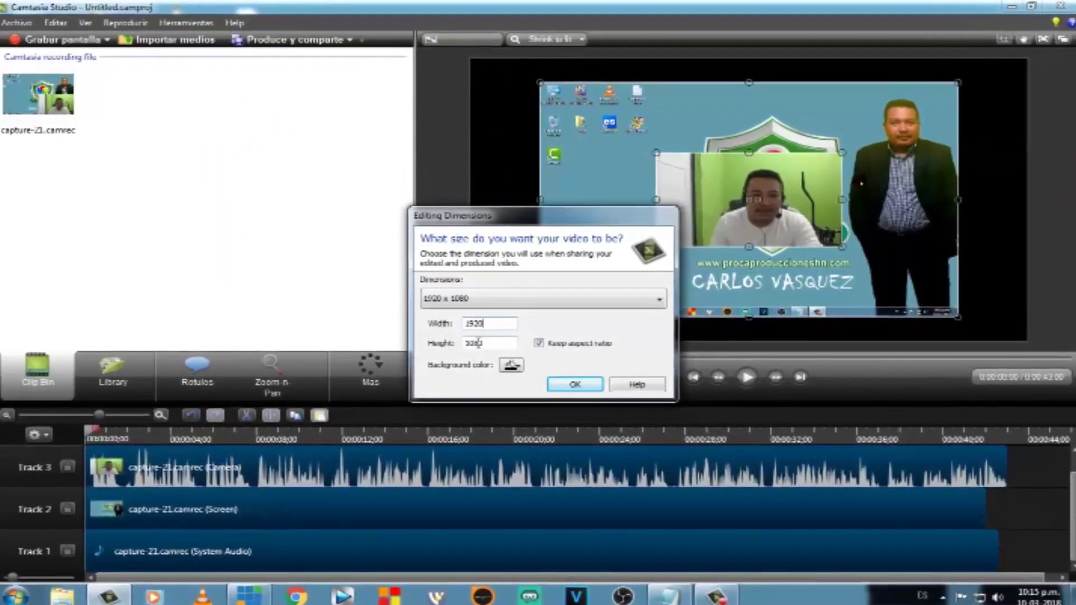
{"action": "left_click", "coordinate": [578, 384]}
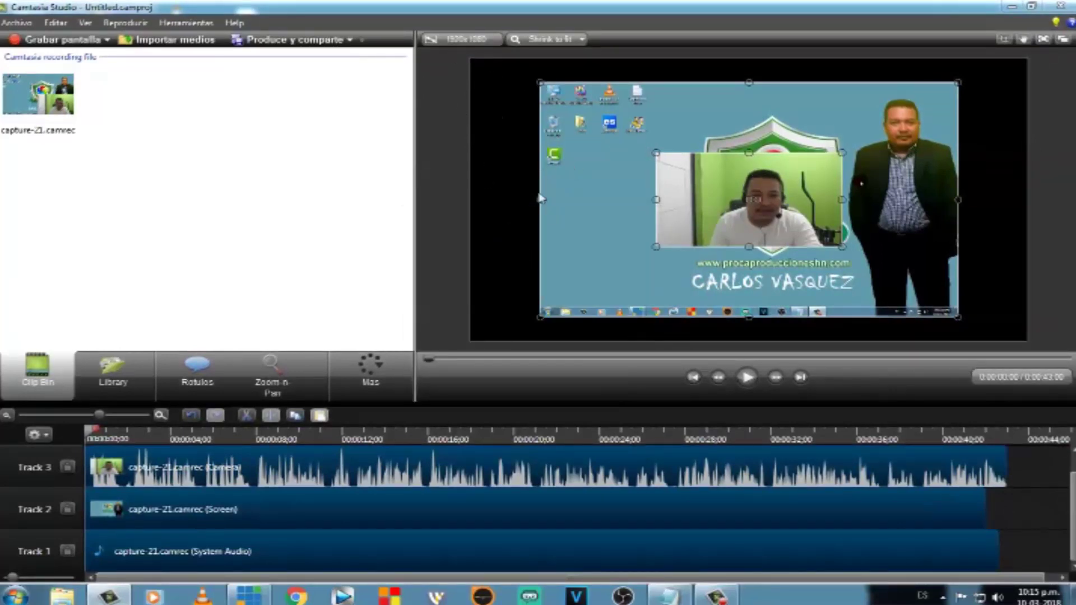
Stretch the screen and camera clips together until the screen recording fills the canvas in both width and height.
{"action": "left_click_drag", "start_coordinate": [539, 200], "coordinate": [464, 200]}
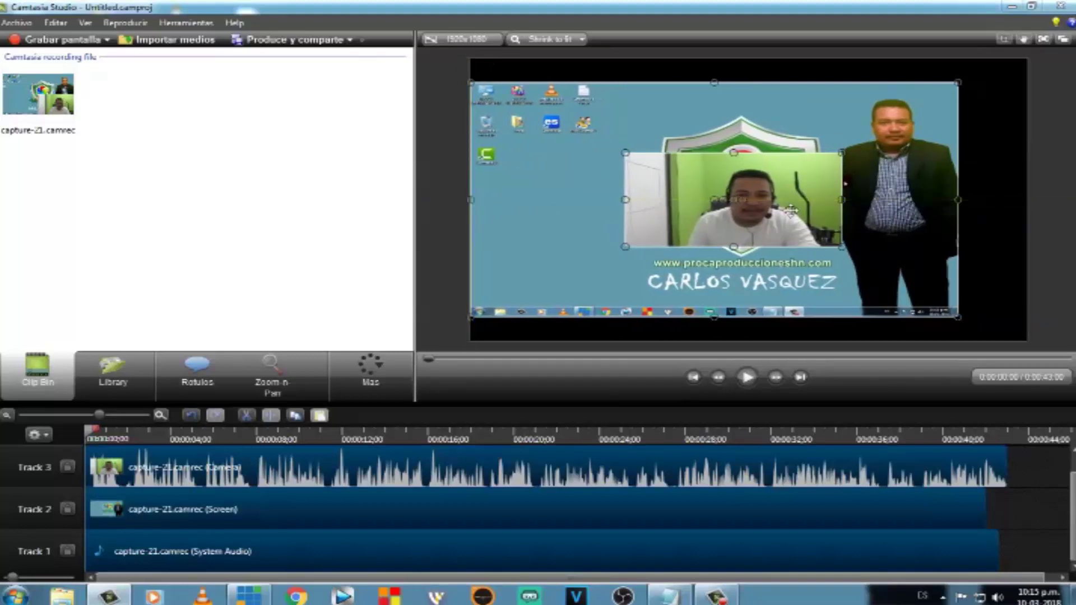
{"action": "left_click_drag", "start_coordinate": [958, 200], "coordinate": [1027, 196]}
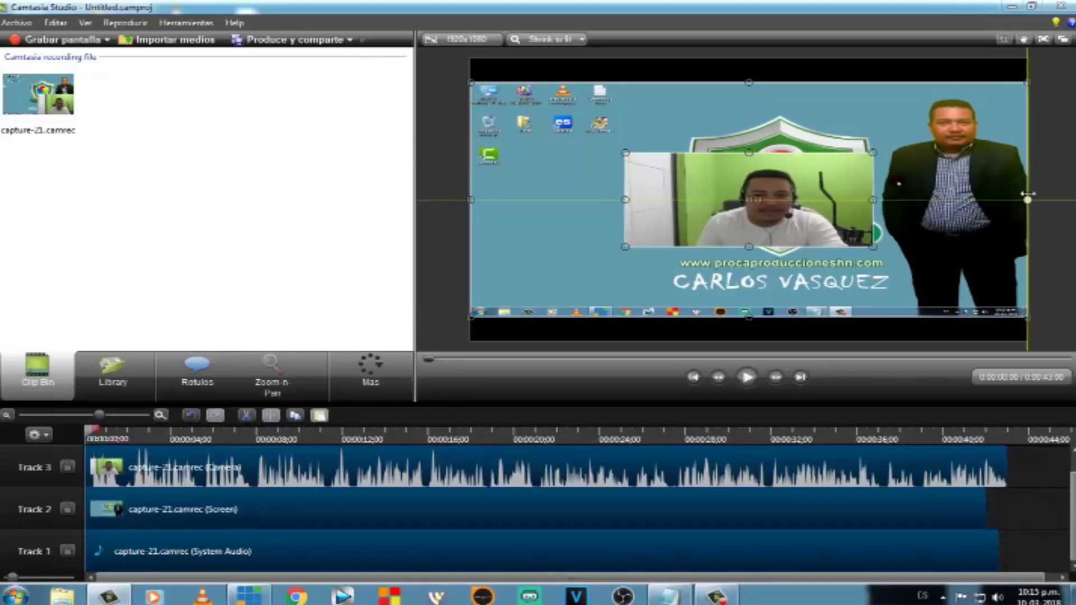
{"action": "left_click_drag", "start_coordinate": [749, 317], "coordinate": [749, 340]}
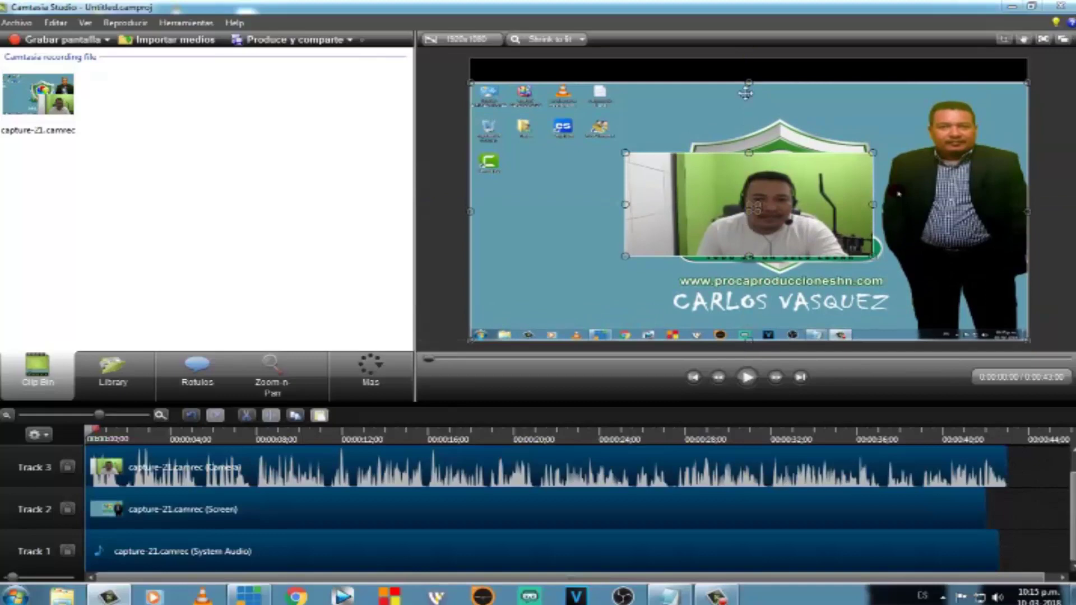
{"action": "left_click_drag", "start_coordinate": [748, 82], "coordinate": [748, 58]}
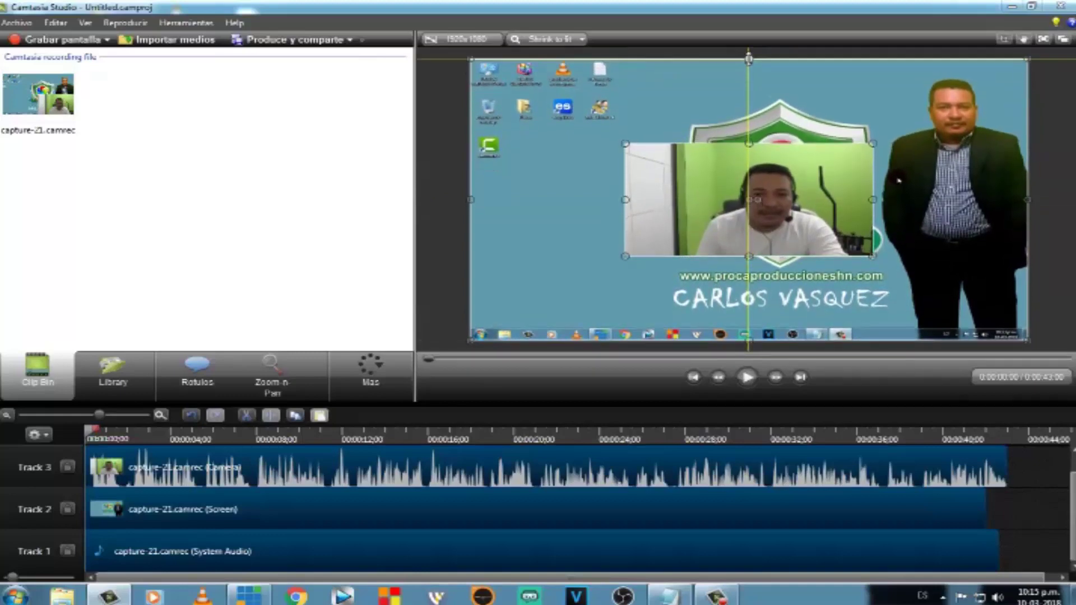
Shrink the webcam clip to a small overlay and place it near the lower-right corner of the canvas.
{"action": "mouse_move", "coordinate": [790, 185]}
{"action": "left_mouse_down"}
{"action": "mouse_move", "coordinate": [751, 178]}
{"action": "mouse_move", "coordinate": [789, 181]}
{"action": "left_mouse_up"}
{"action": "left_click", "coordinate": [799, 193]}
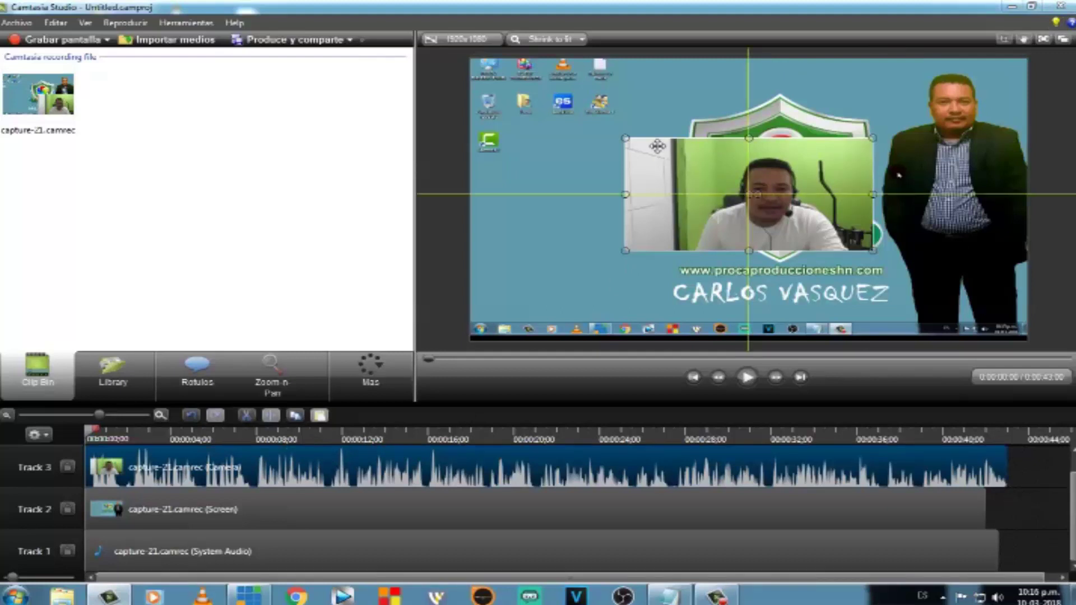
{"action": "left_click_drag", "start_coordinate": [624, 250], "coordinate": [530, 248]}
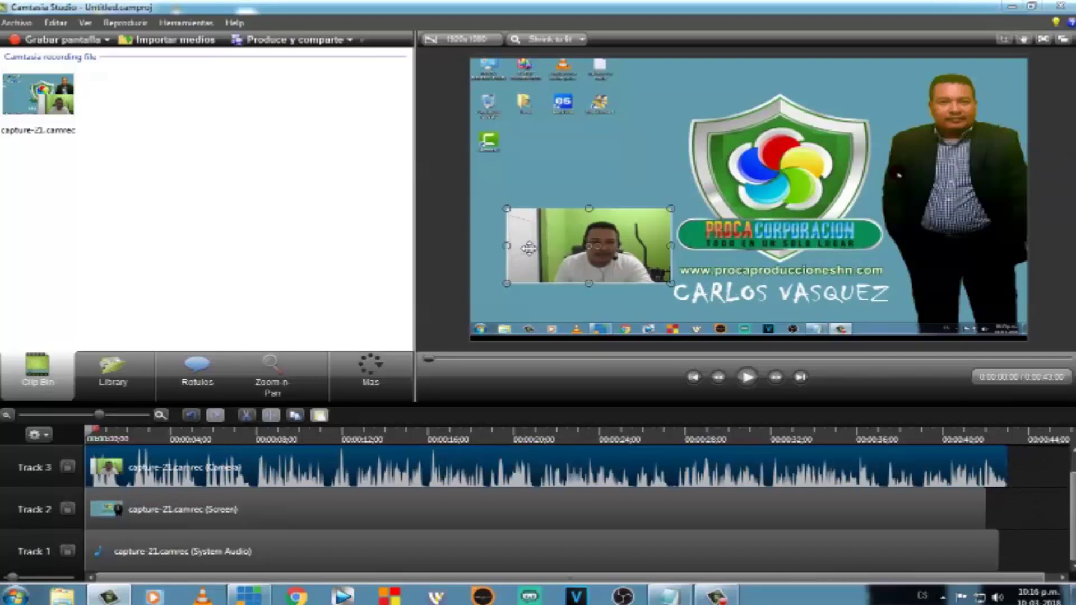
{"action": "left_click_drag", "start_coordinate": [530, 248], "coordinate": [516, 272]}
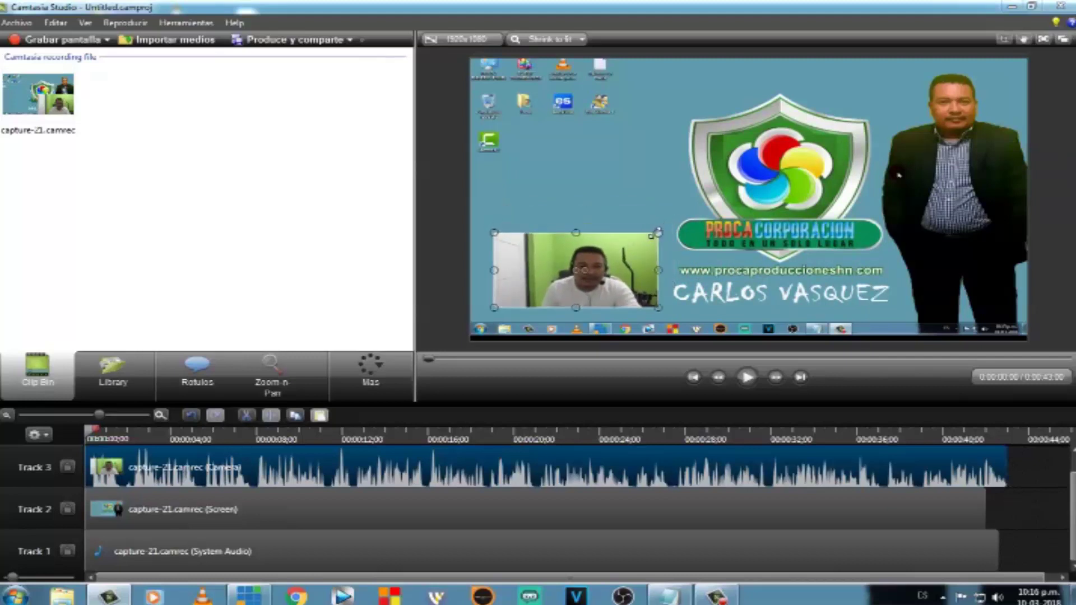
{"action": "left_click_drag", "start_coordinate": [657, 232], "coordinate": [1002, 289]}
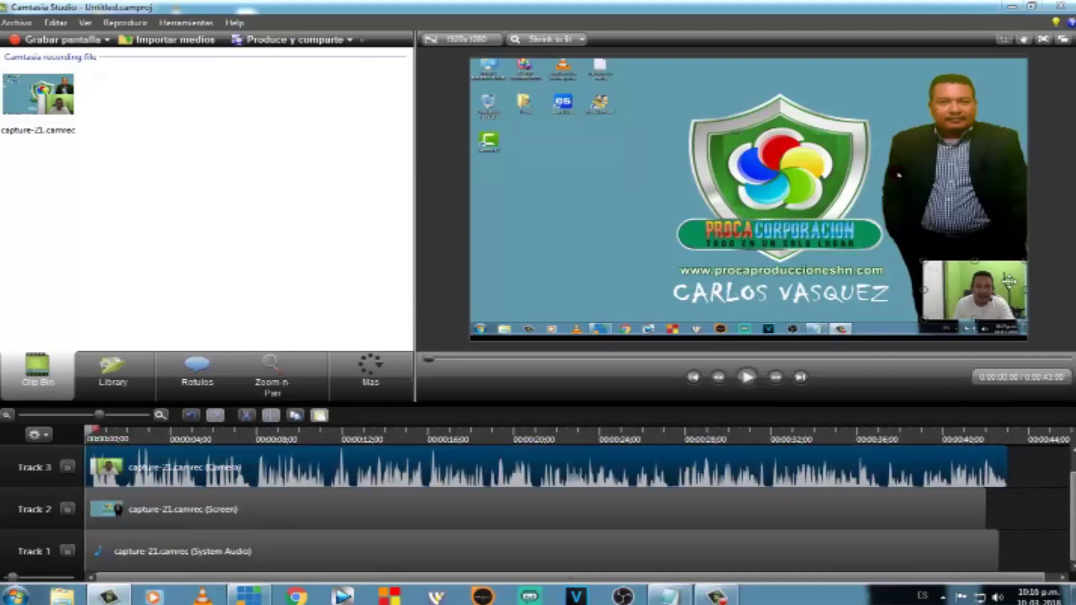
{"action": "left_click_drag", "start_coordinate": [1008, 282], "coordinate": [1007, 284]}
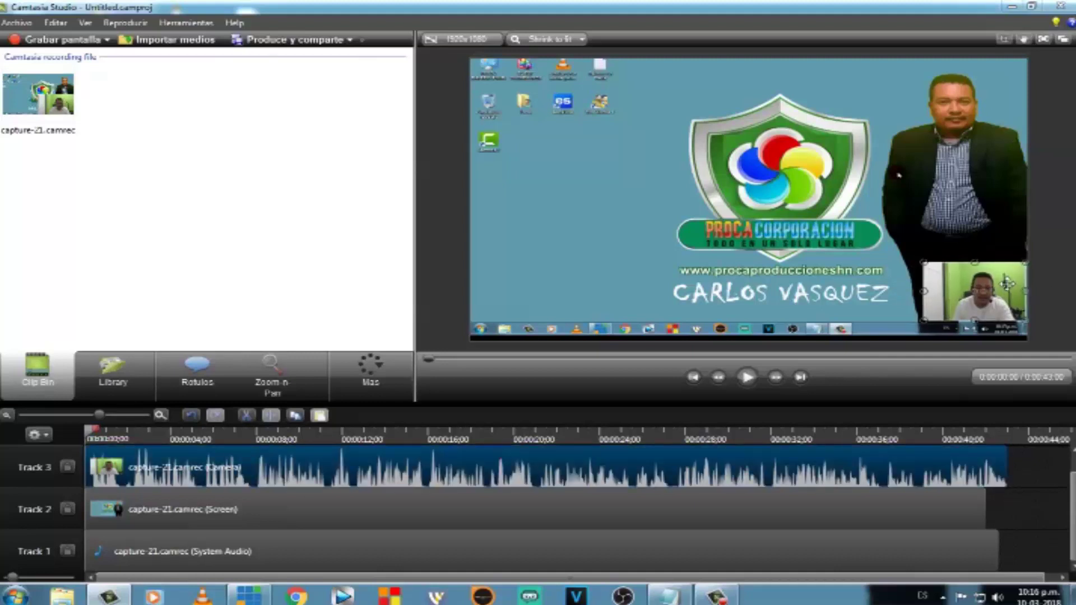
{"action": "left_click", "coordinate": [1070, 273]}
{"action": "left_click", "coordinate": [978, 289]}
{"action": "left_click_drag", "start_coordinate": [979, 287], "coordinate": [980, 300]}
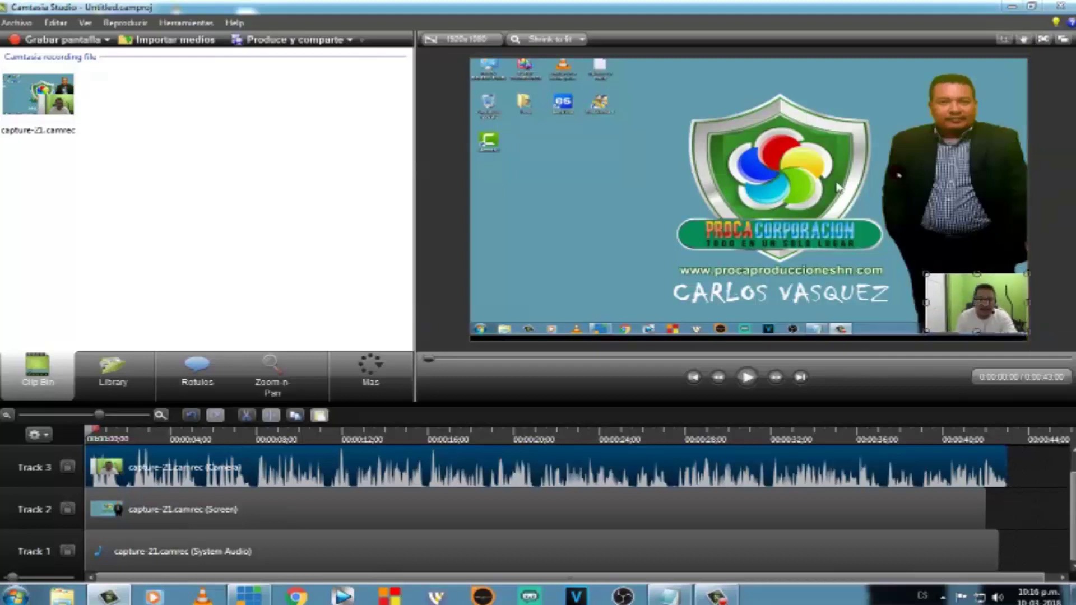
Realign the screen recording to cover the whole canvas and fit the webcam overlay flush into its lower-right corner.
{"action": "left_click", "coordinate": [802, 181]}
{"action": "left_click_drag", "start_coordinate": [797, 164], "coordinate": [786, 150]}
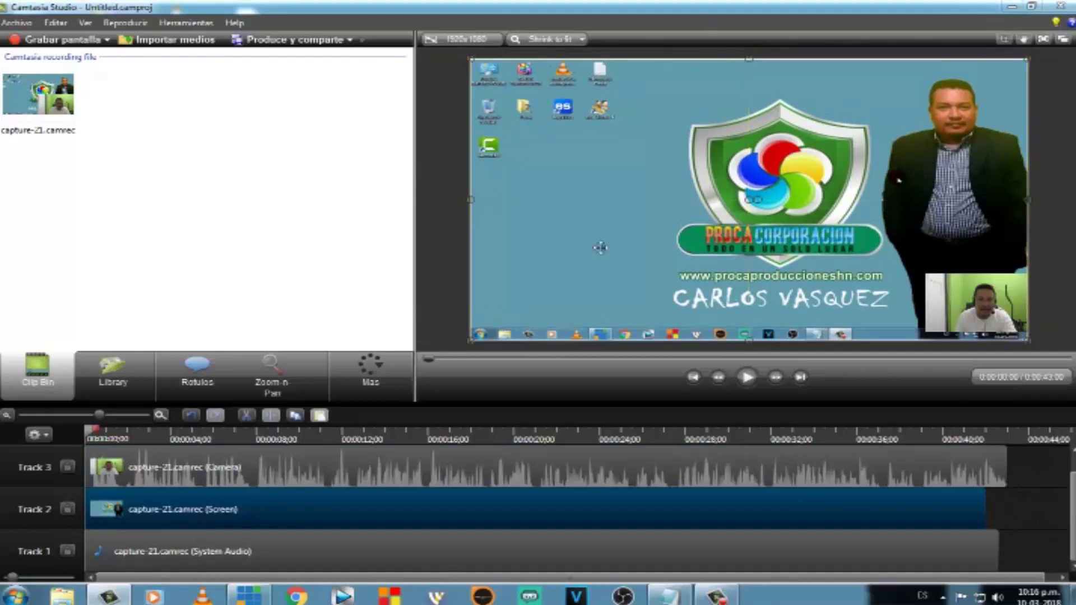
{"action": "left_click_drag", "start_coordinate": [998, 297], "coordinate": [1001, 308]}
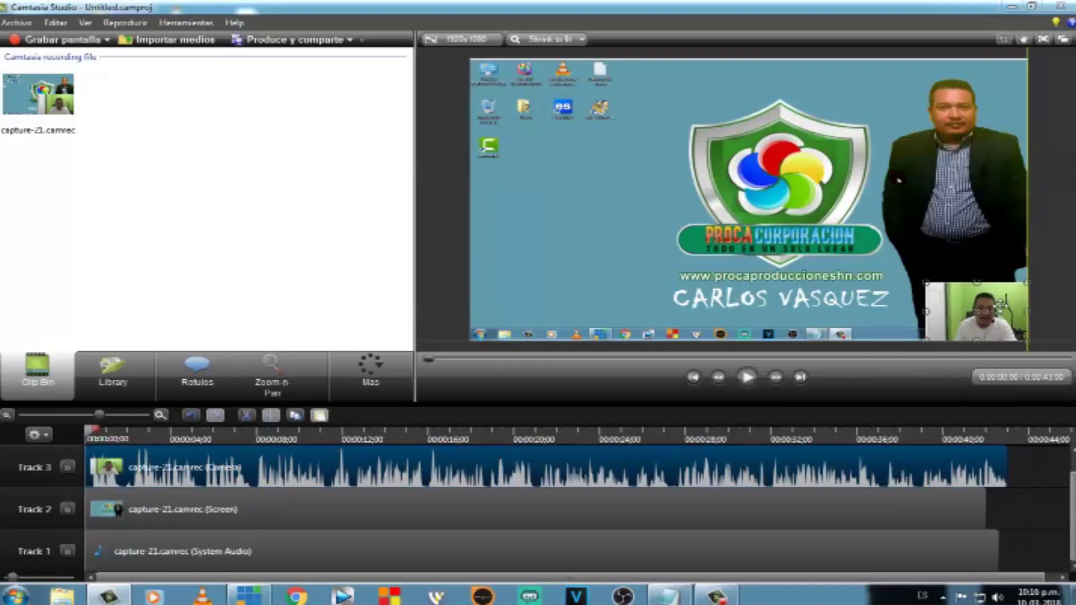
{"action": "left_click", "coordinate": [1071, 290]}
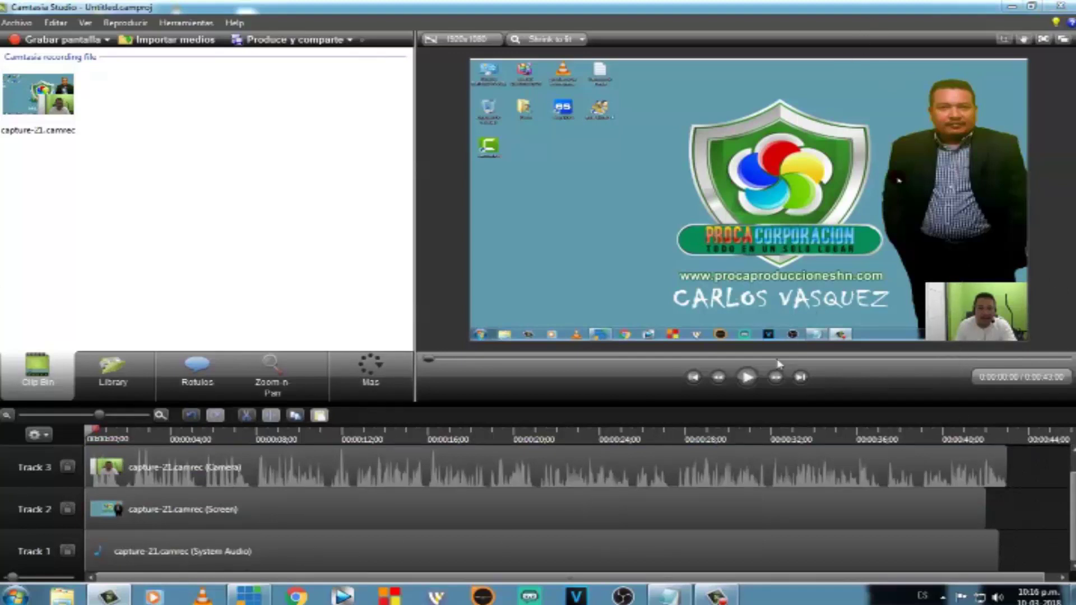
Preview the opening seconds of the timeline with the webcam overlay in place.
{"action": "left_click", "coordinate": [750, 379]}
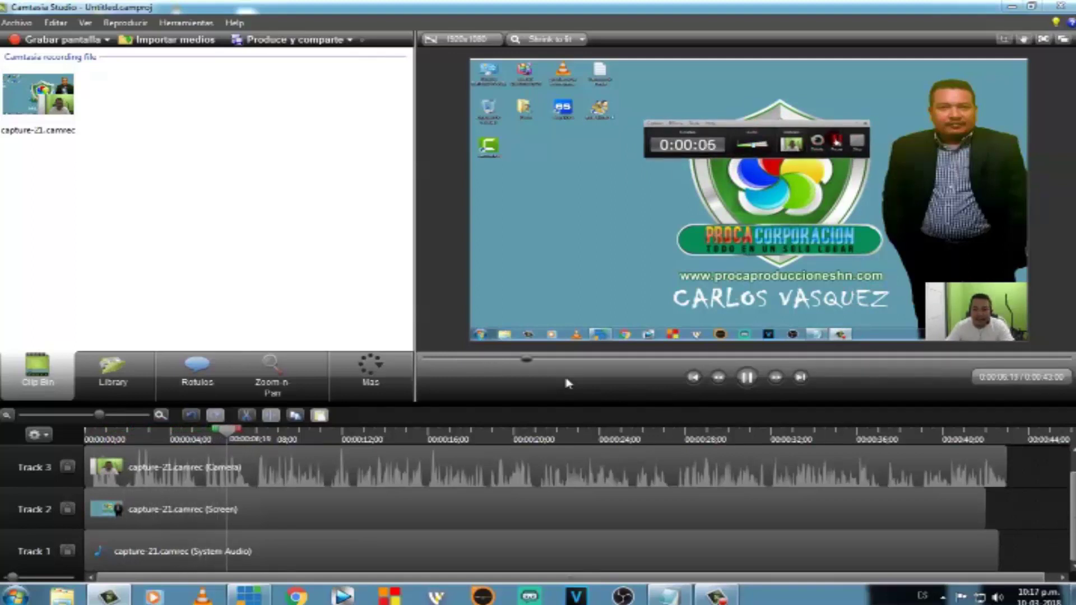
{"action": "left_click", "coordinate": [748, 378]}
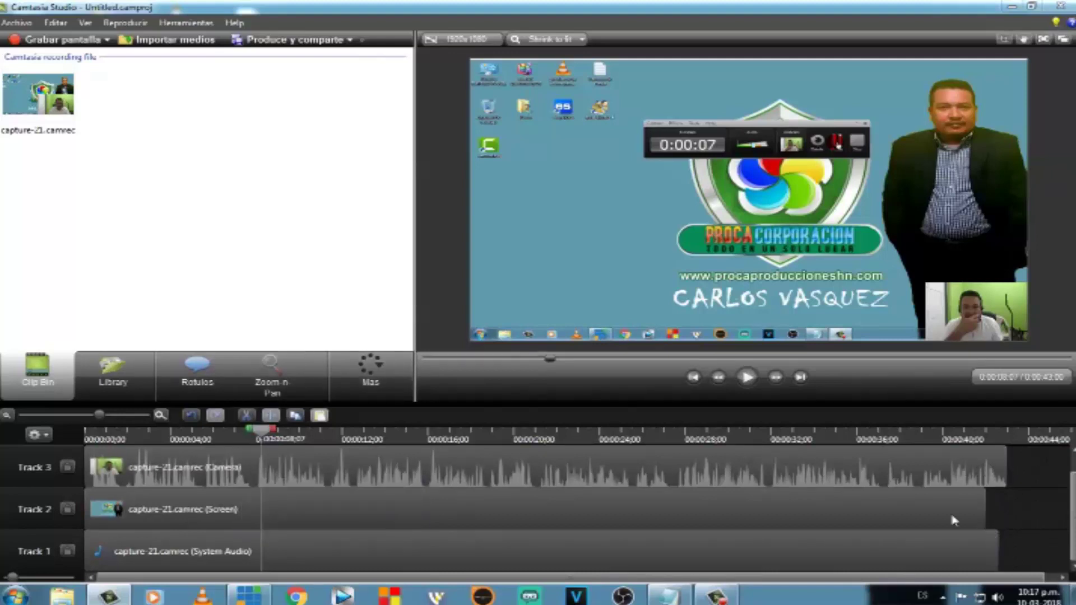
{"action": "left_click", "coordinate": [272, 510]}
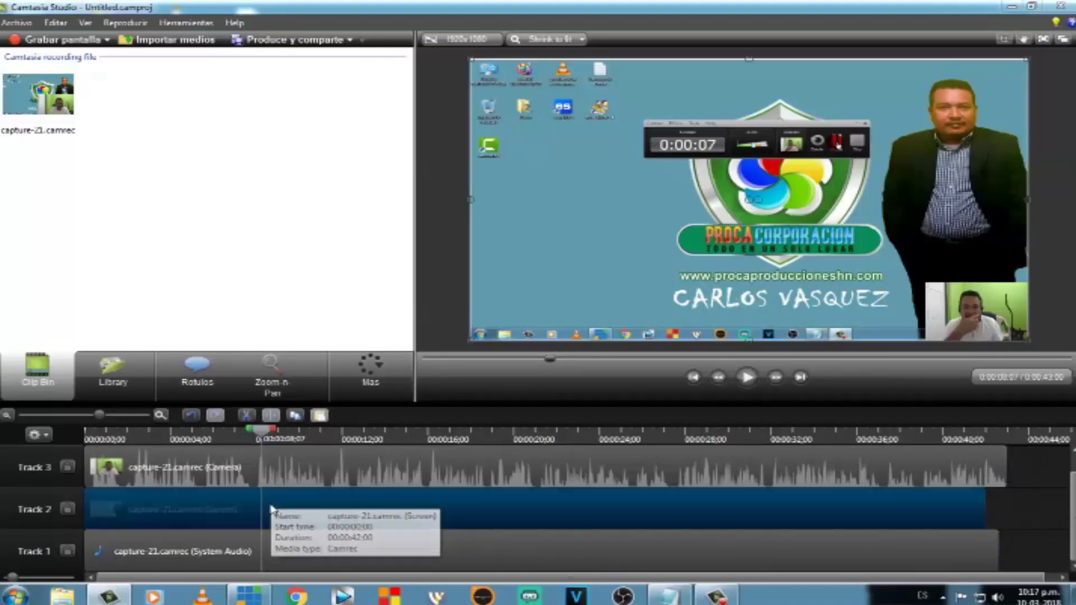
{"action": "key", "text": "Delete"}
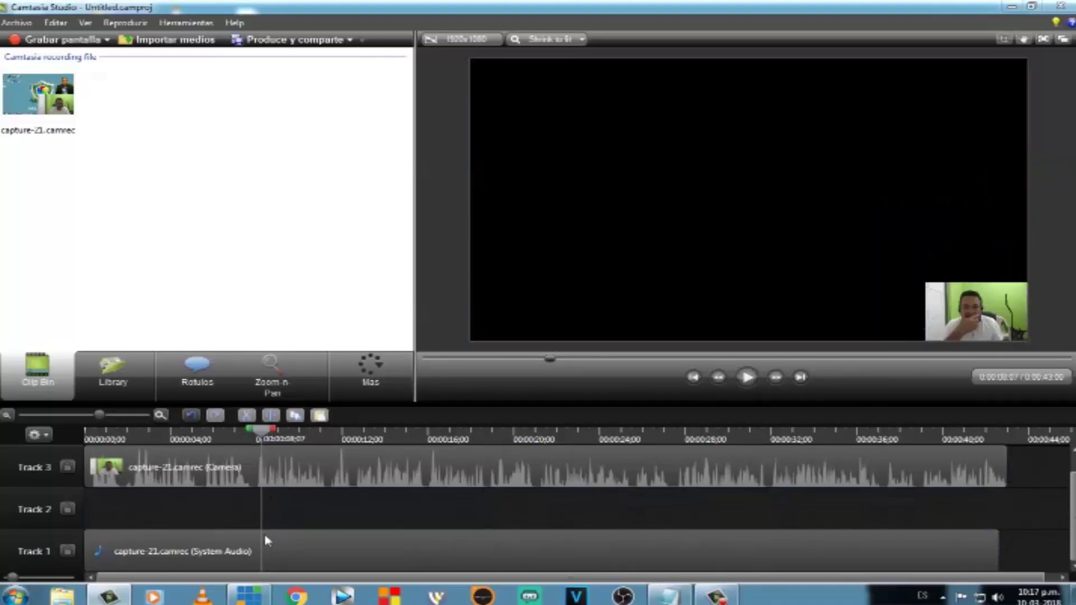
{"action": "left_click", "coordinate": [283, 547]}
{"action": "key", "text": "Delete"}
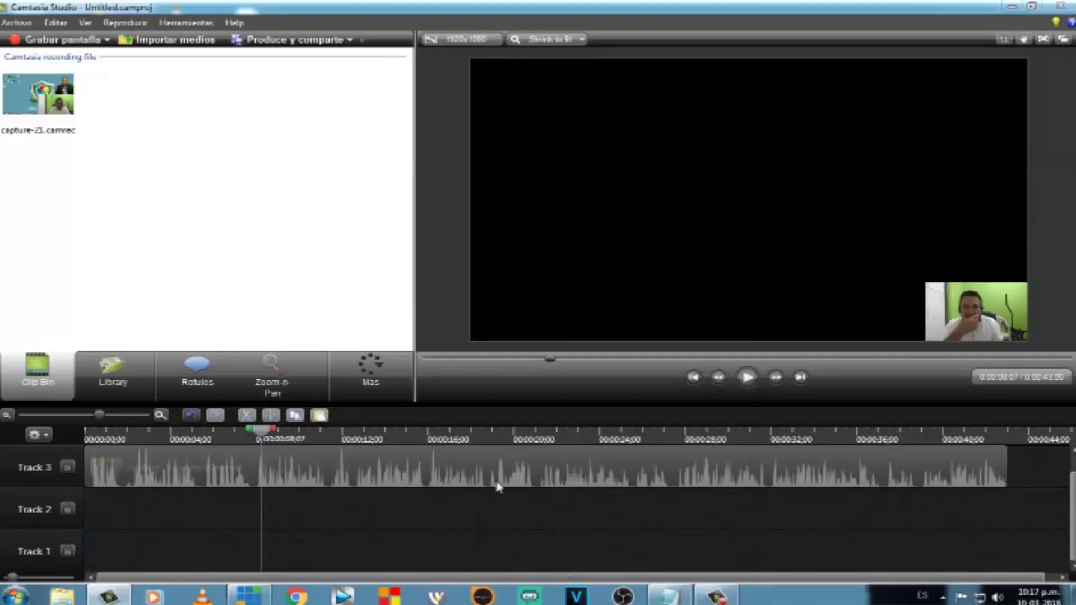
{"action": "scroll", "coordinate": [1072, 470], "scroll_direction": "up", "scroll_amount": 1}
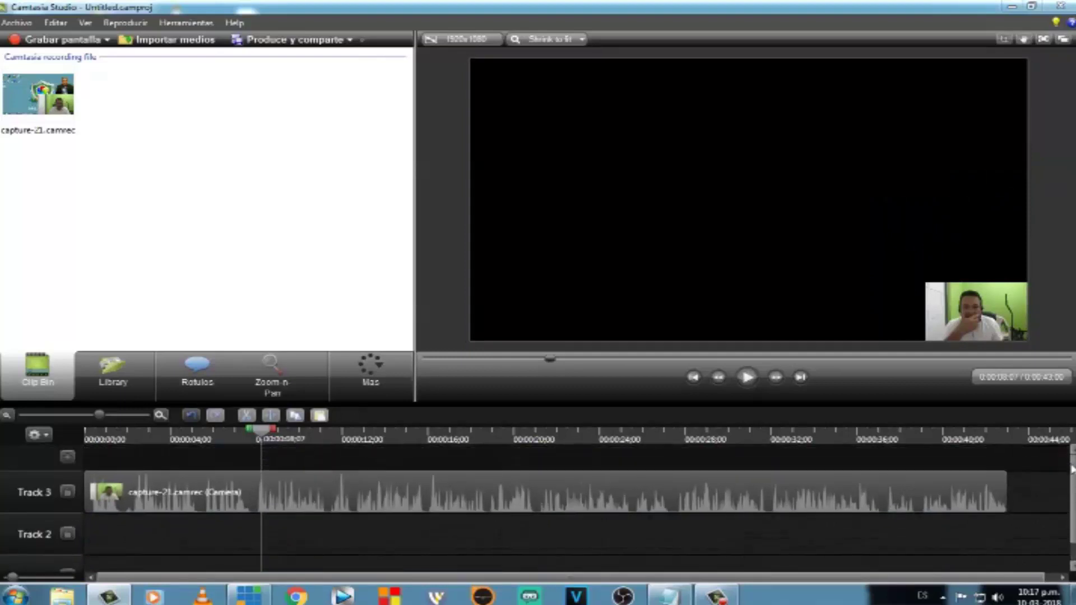
{"action": "scroll", "coordinate": [1072, 477], "scroll_direction": "down", "scroll_amount": 1}
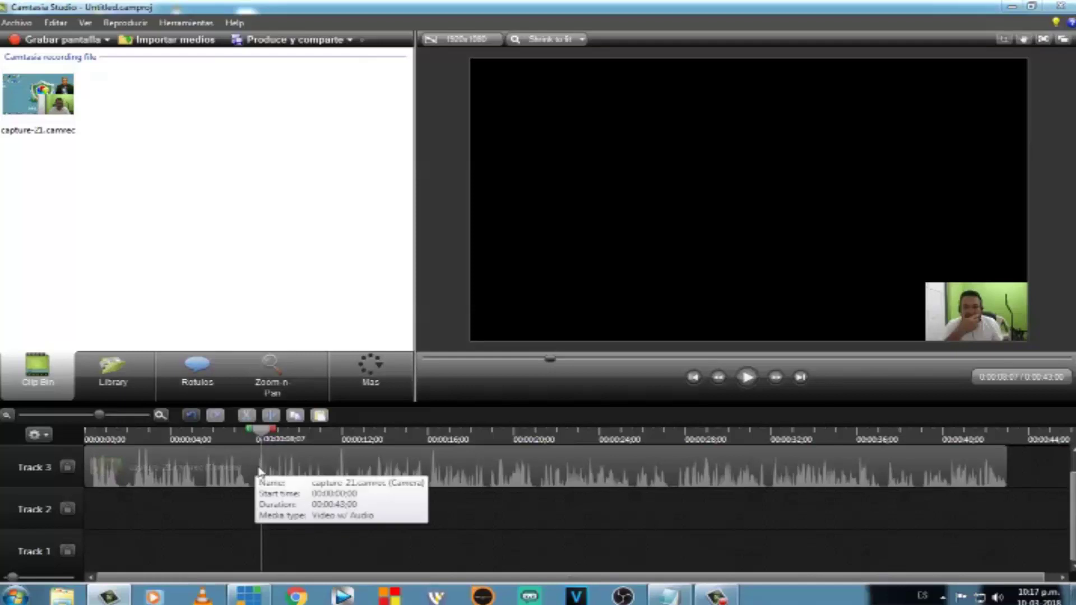
{"action": "key", "text": "ctrl+z"}
{"action": "key", "text": "ctrl+z"}
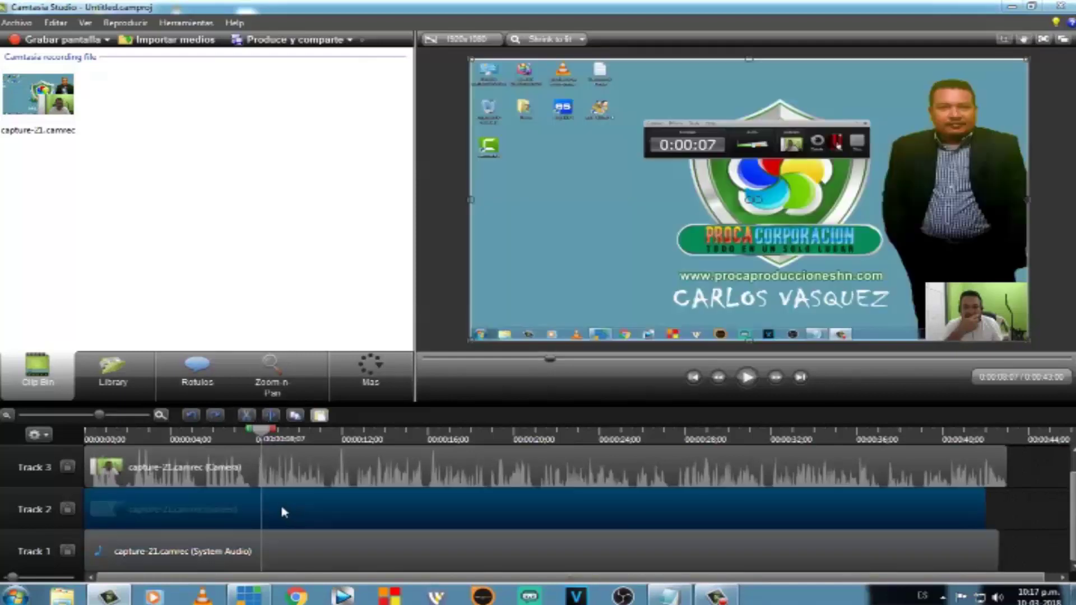
Delete the system audio clip from Track 1.
{"action": "left_click", "coordinate": [137, 558]}
{"action": "key", "text": "Delete"}
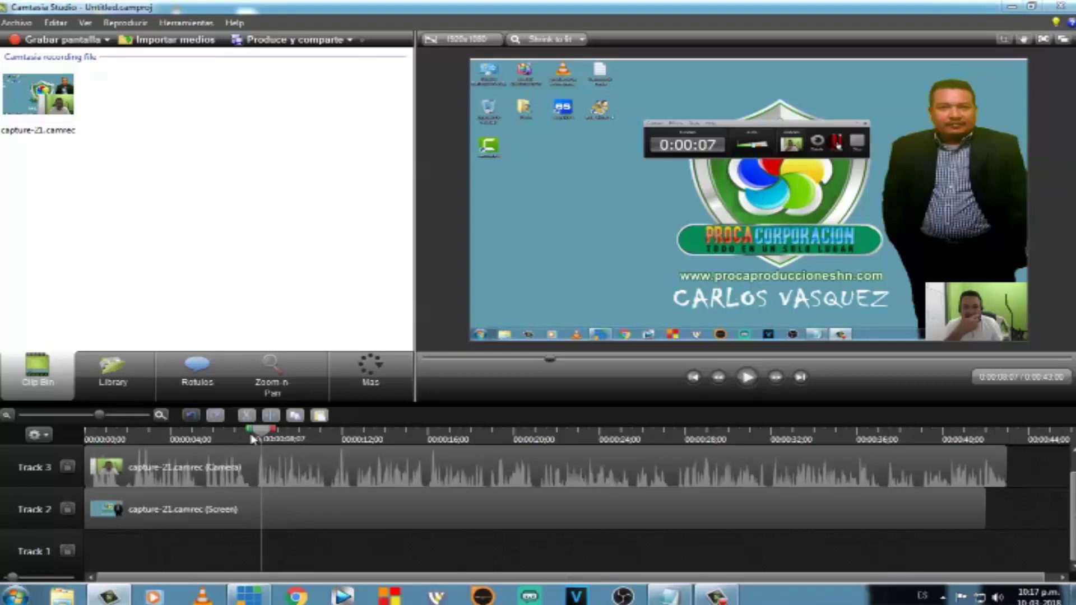
Enable volume leveling with medium volume variation and noise removal on the camera clip in Track 3.
{"action": "left_click", "coordinate": [236, 466]}
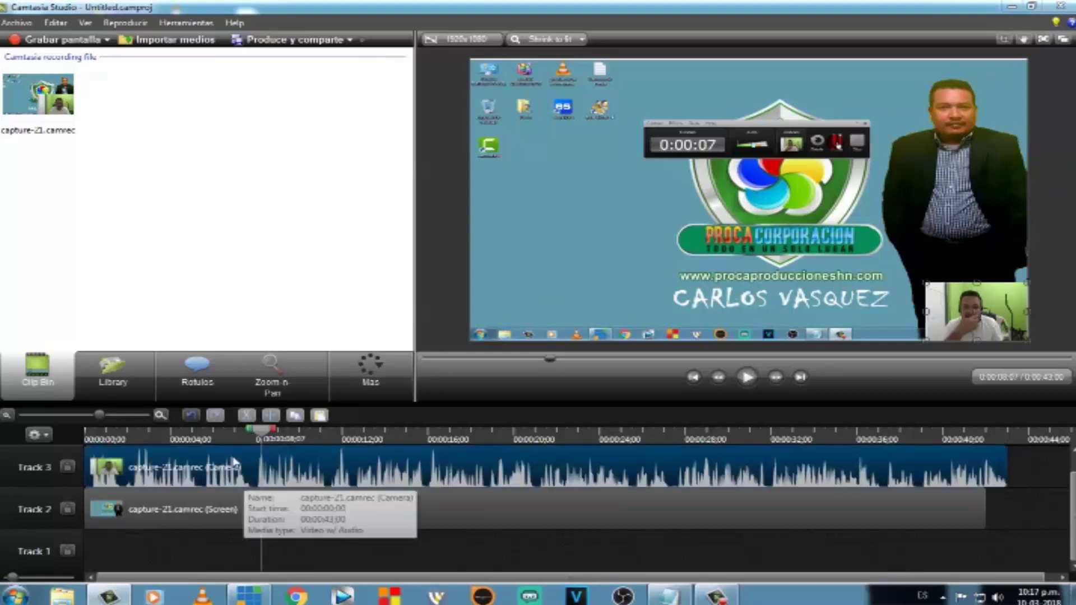
{"action": "left_click", "coordinate": [378, 371]}
{"action": "left_click", "coordinate": [352, 394]}
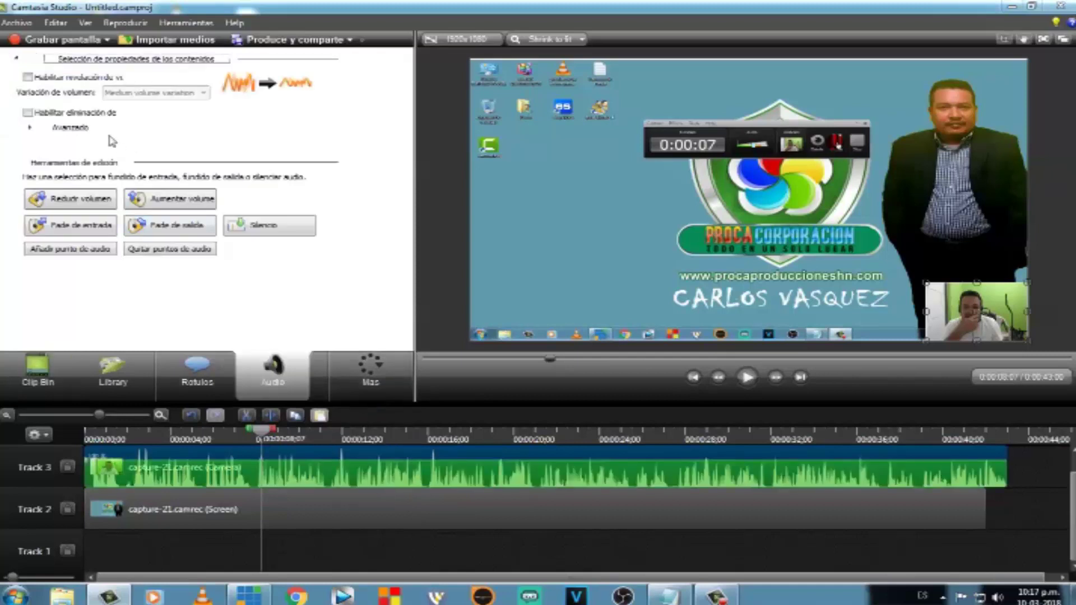
{"action": "left_click", "coordinate": [27, 78]}
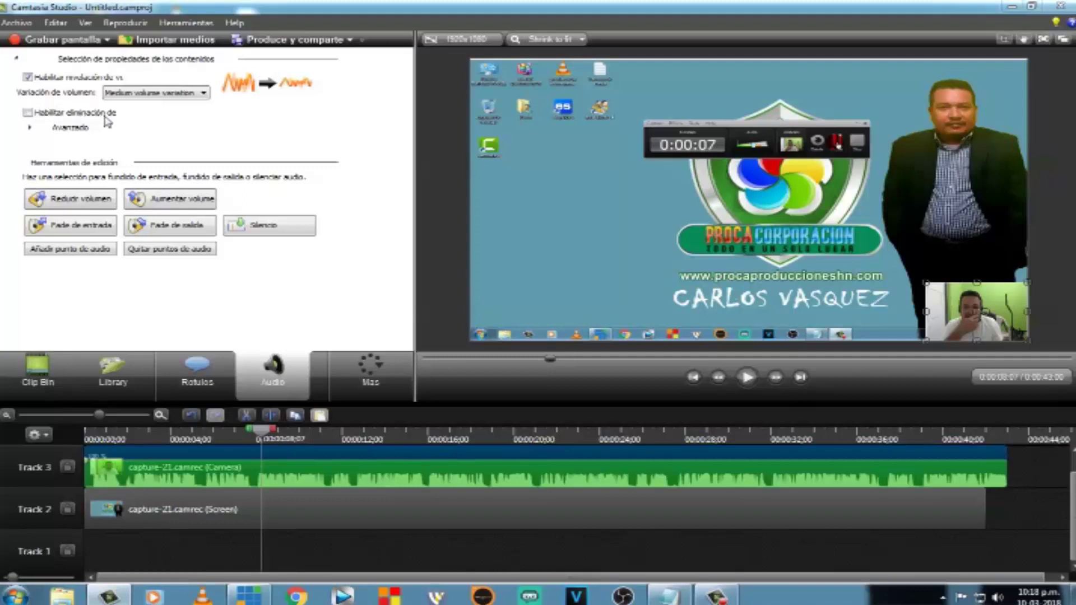
{"action": "left_click", "coordinate": [27, 112]}
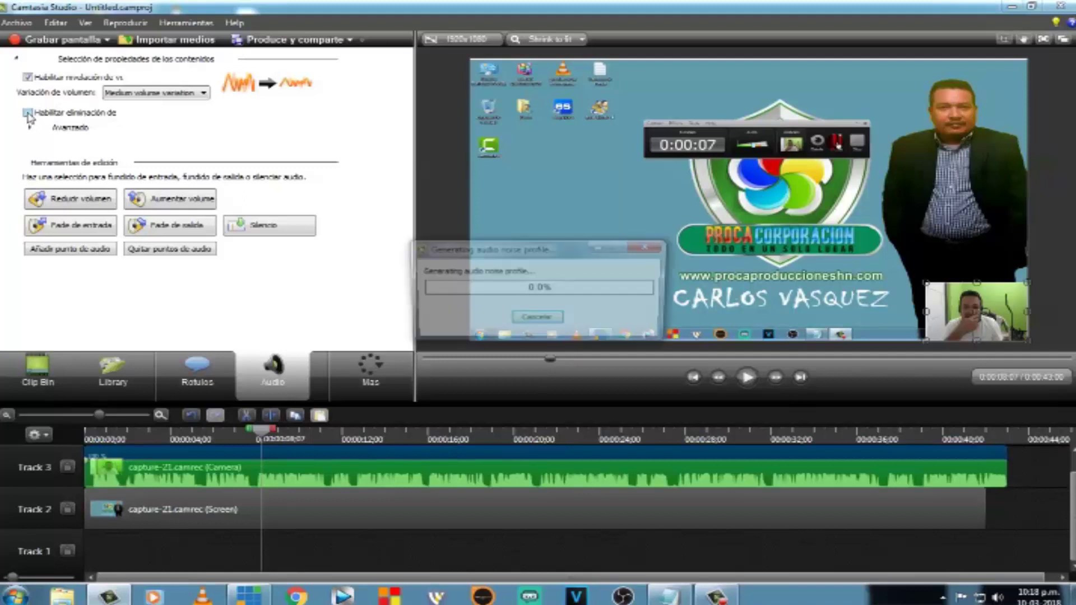
Play back the camera clip's processed audio and return the playhead to the start of the timeline.
{"action": "left_click", "coordinate": [747, 378]}
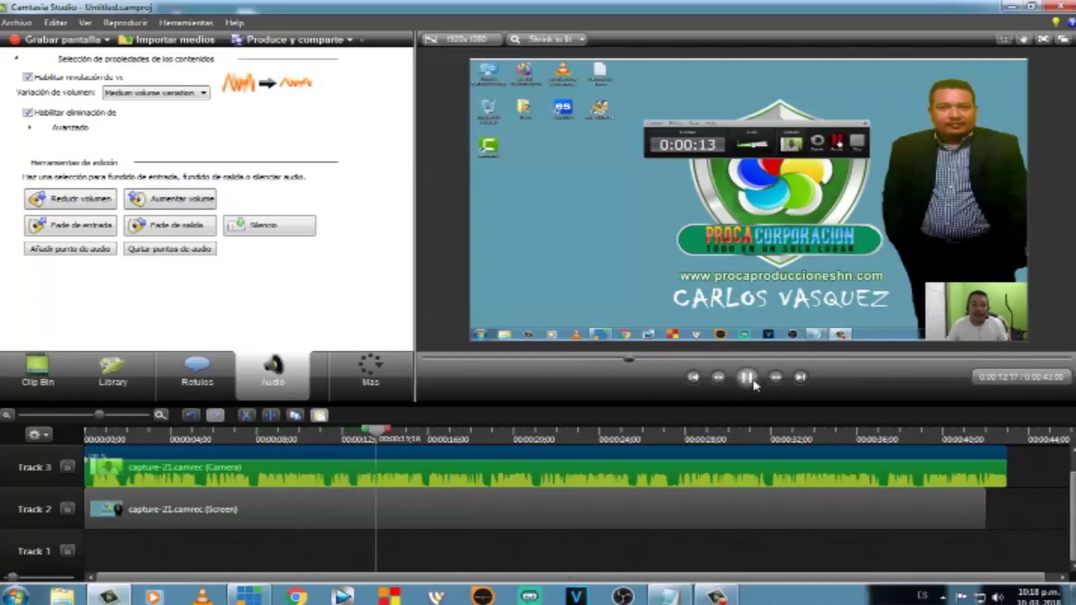
{"action": "left_click", "coordinate": [748, 377]}
{"action": "left_click_drag", "start_coordinate": [391, 431], "coordinate": [90, 434]}
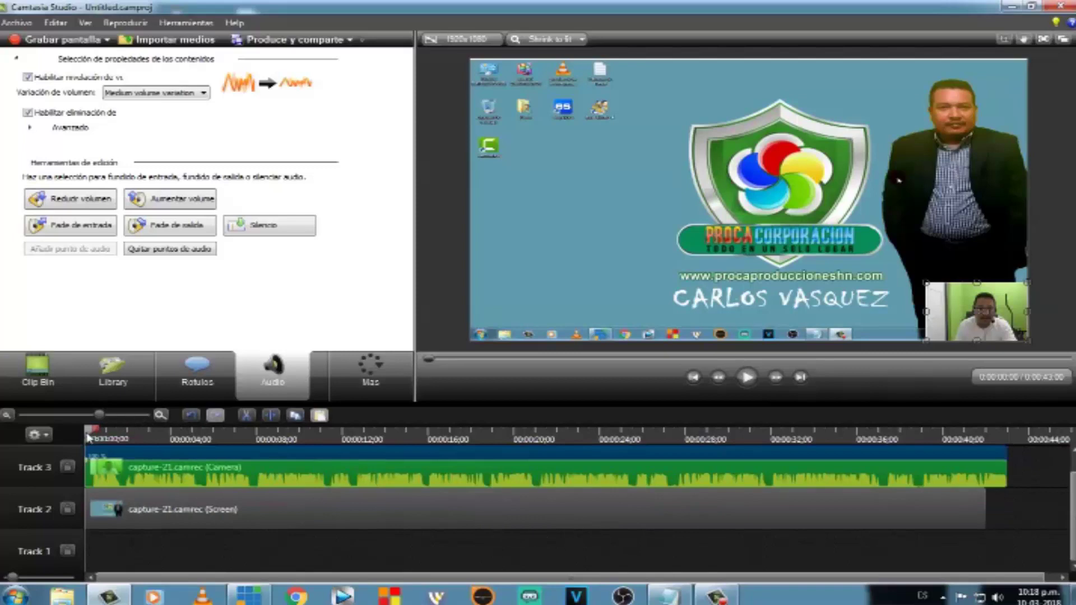
Split the camera clip in Track 3 at 00:00:07;22.
{"action": "left_click_drag", "start_coordinate": [88, 438], "coordinate": [251, 453]}
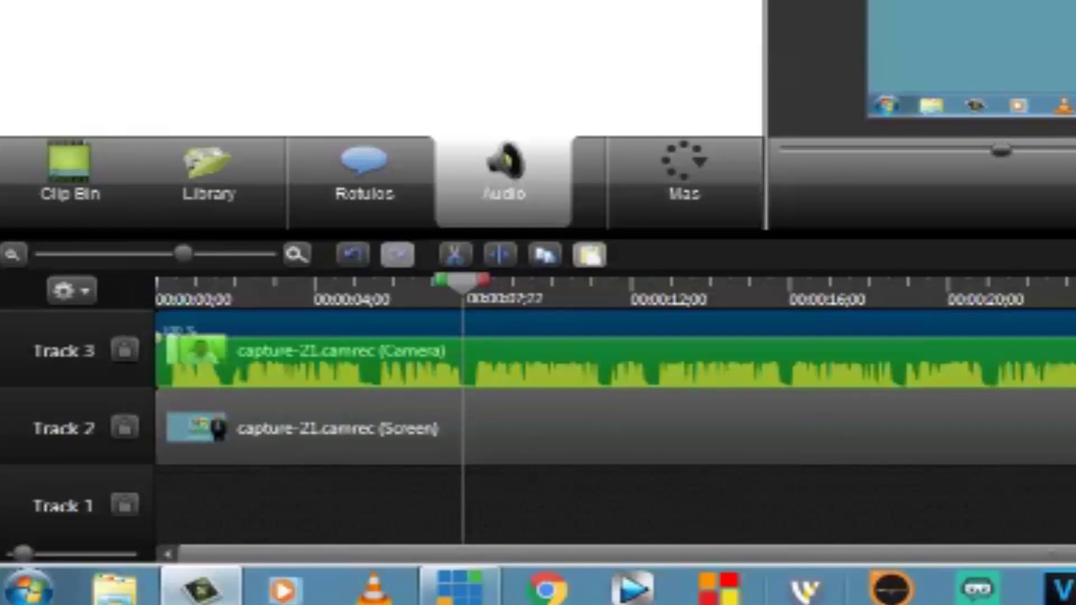
{"action": "key", "text": "s"}
{"action": "mouse_move", "coordinate": [460, 586]}
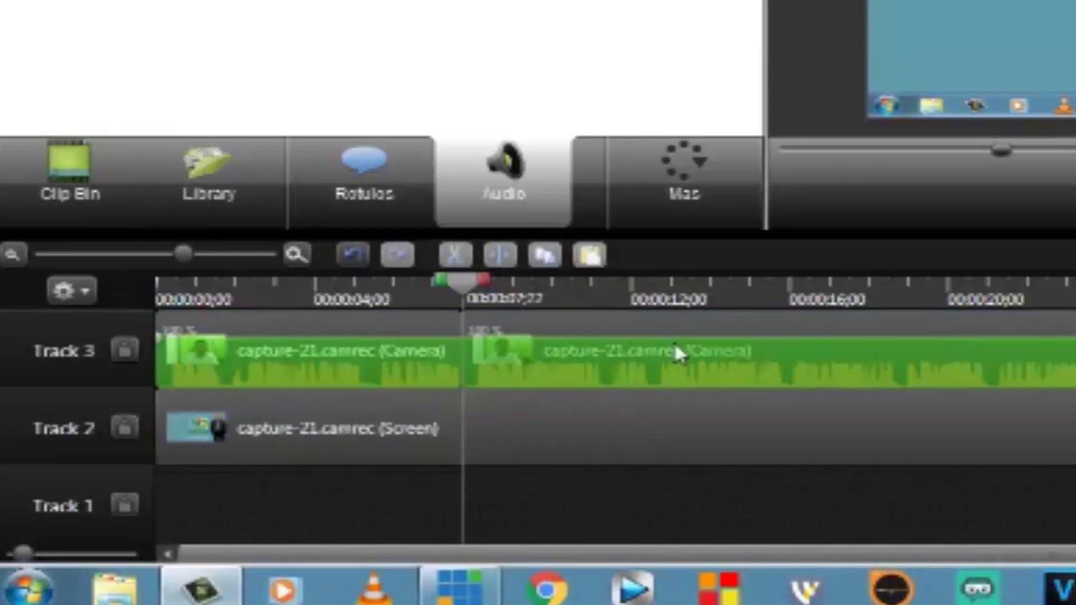
{"action": "mouse_move", "coordinate": [485, 365]}
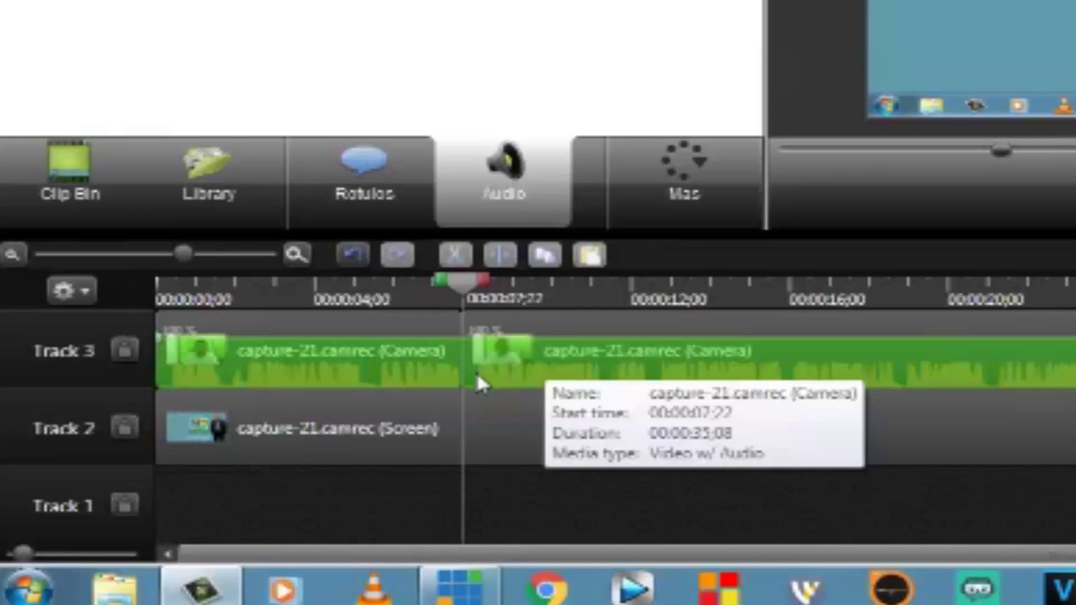
Cut the section up to 00:00:08;03 after the split out of the camera clip and close the gap.
{"action": "left_click_drag", "start_coordinate": [463, 291], "coordinate": [478, 292]}
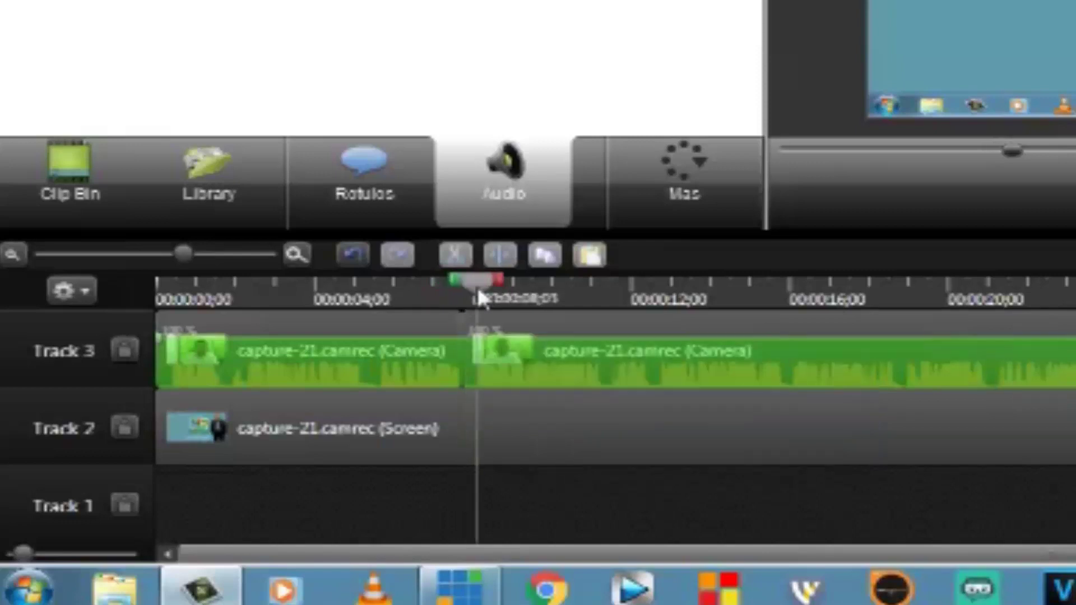
{"action": "left_click", "coordinate": [481, 384]}
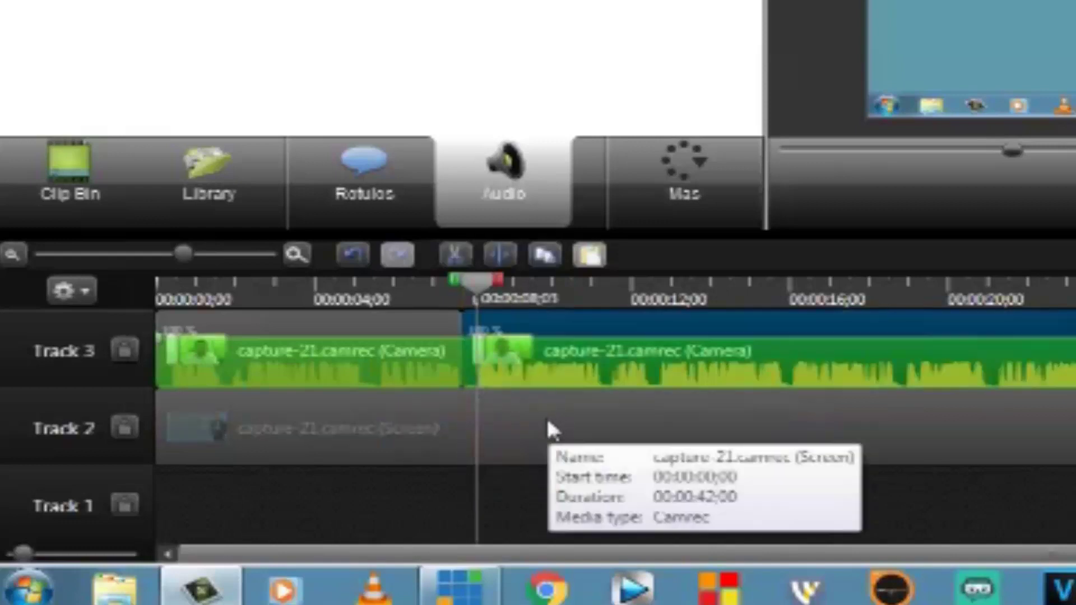
{"action": "left_click", "coordinate": [520, 462]}
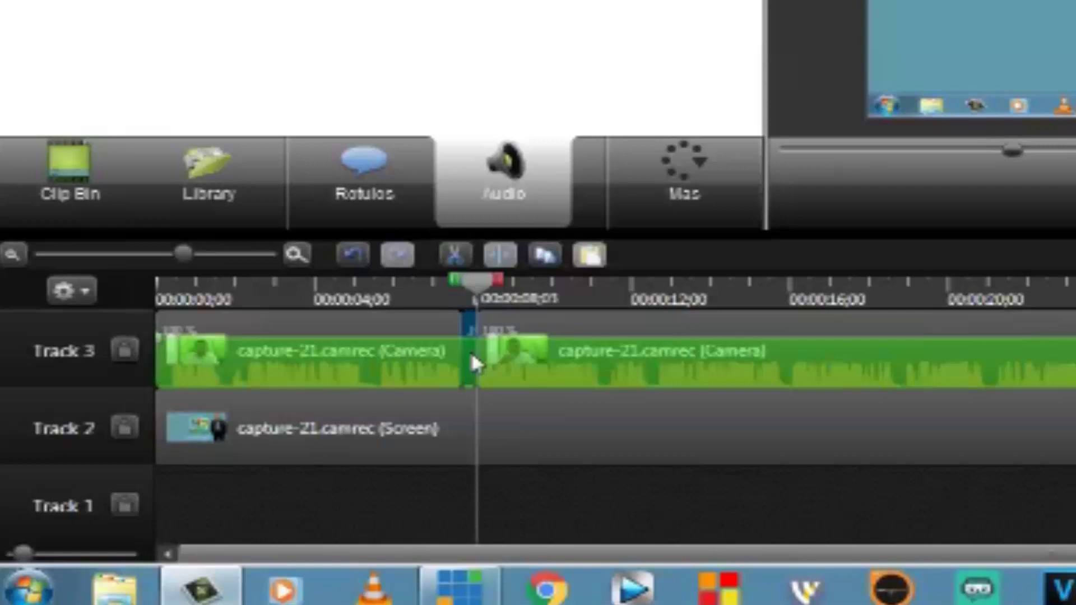
{"action": "left_click", "coordinate": [527, 321]}
{"action": "left_click_drag", "start_coordinate": [520, 324], "coordinate": [500, 324]}
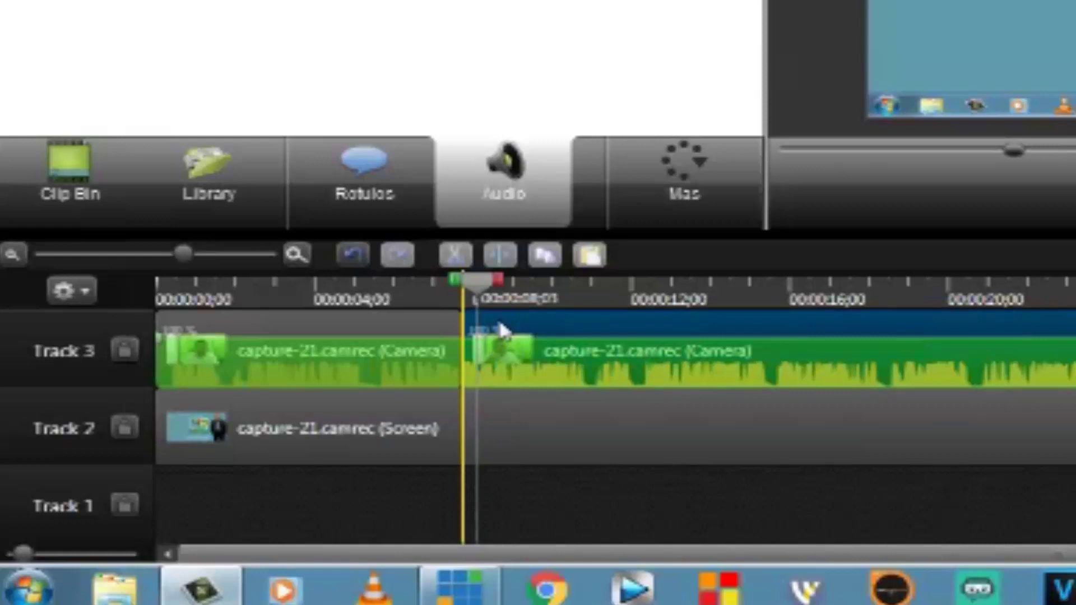
Undo the gap closing, the removed section and the splits on the camera clip.
{"action": "key", "text": "ctrl+z"}
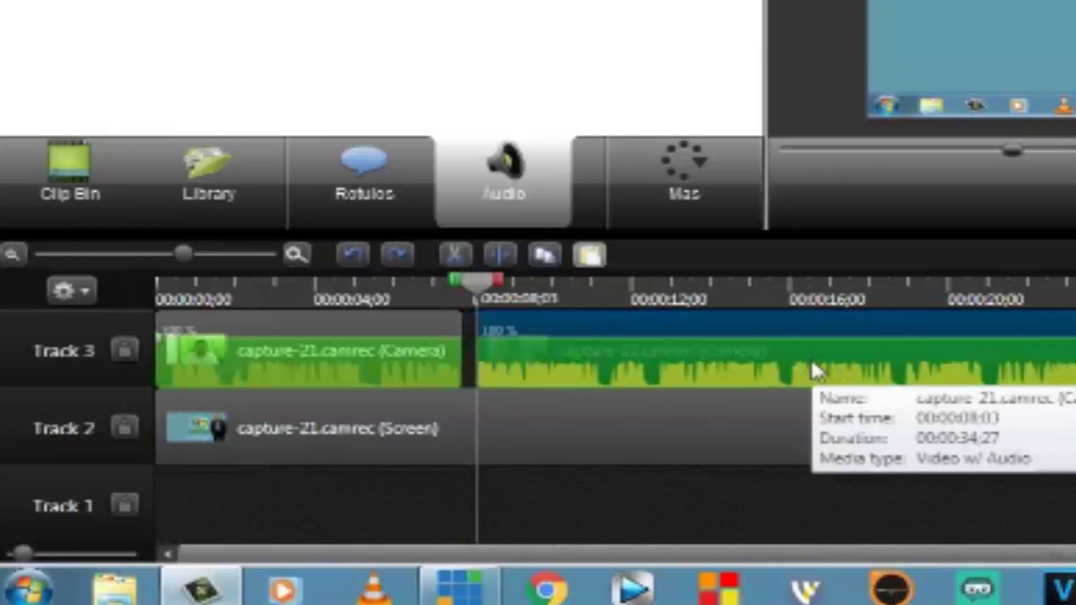
{"action": "key", "text": "ctrl+z"}
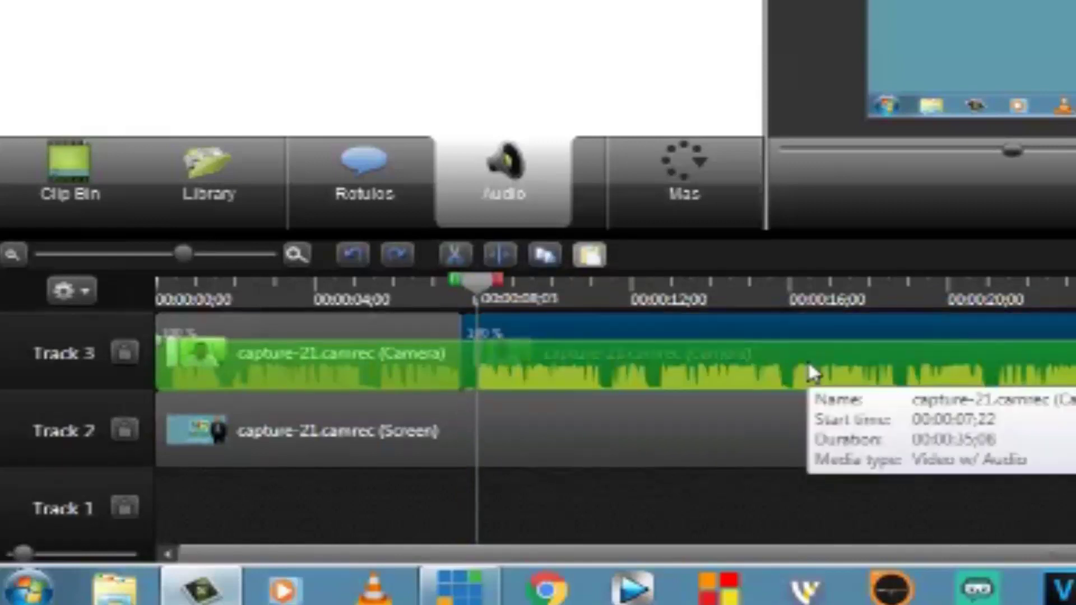
{"action": "key", "text": "ctrl+z"}
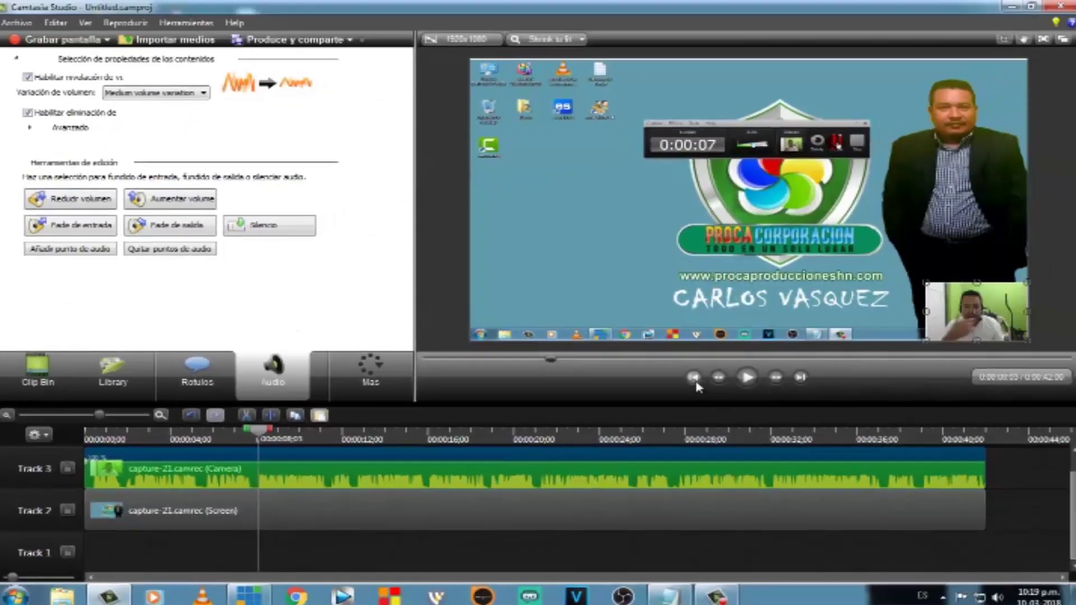
Add a Gradient wipe transition at the start of the camera clip in Track 3 and preview it from the timeline start.
{"action": "left_click", "coordinate": [695, 380]}
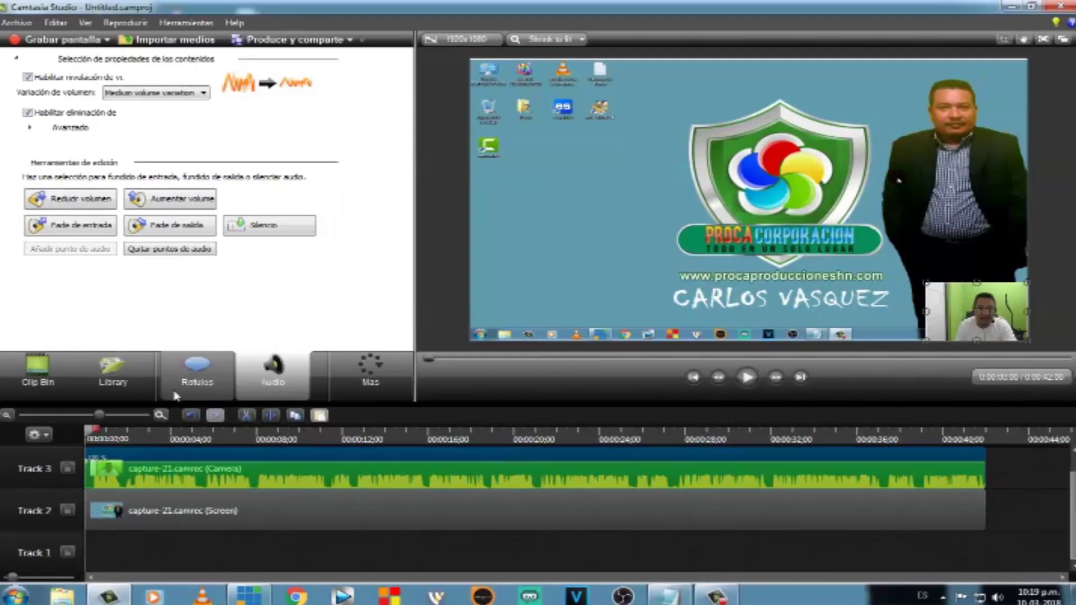
{"action": "left_click", "coordinate": [379, 367]}
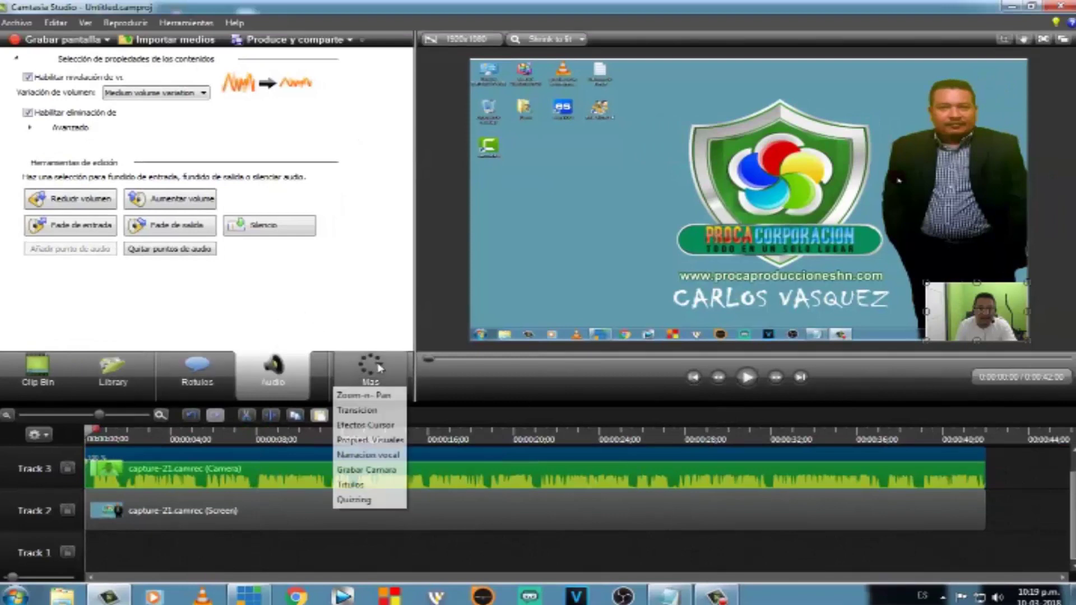
{"action": "left_click", "coordinate": [361, 411]}
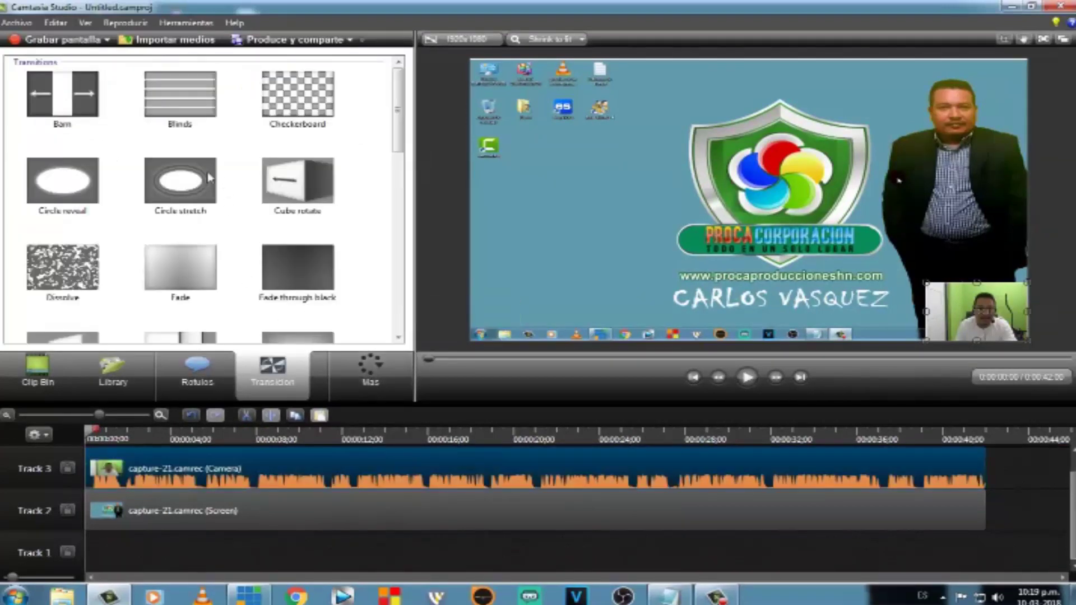
{"action": "scroll", "coordinate": [388, 181], "scroll_direction": "down", "scroll_amount": 5}
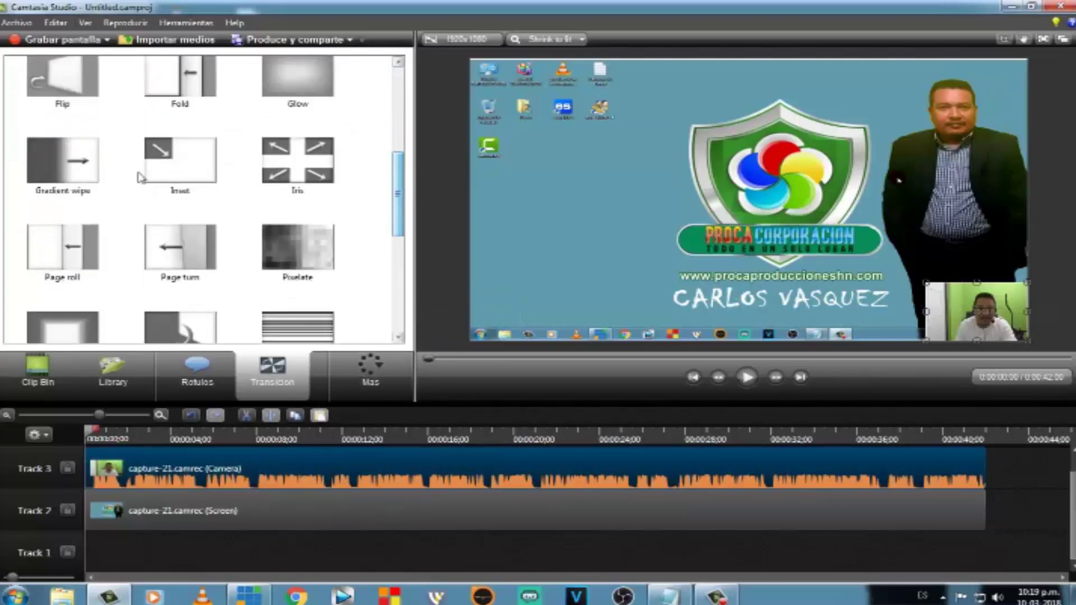
{"action": "left_click_drag", "start_coordinate": [78, 165], "coordinate": [95, 454]}
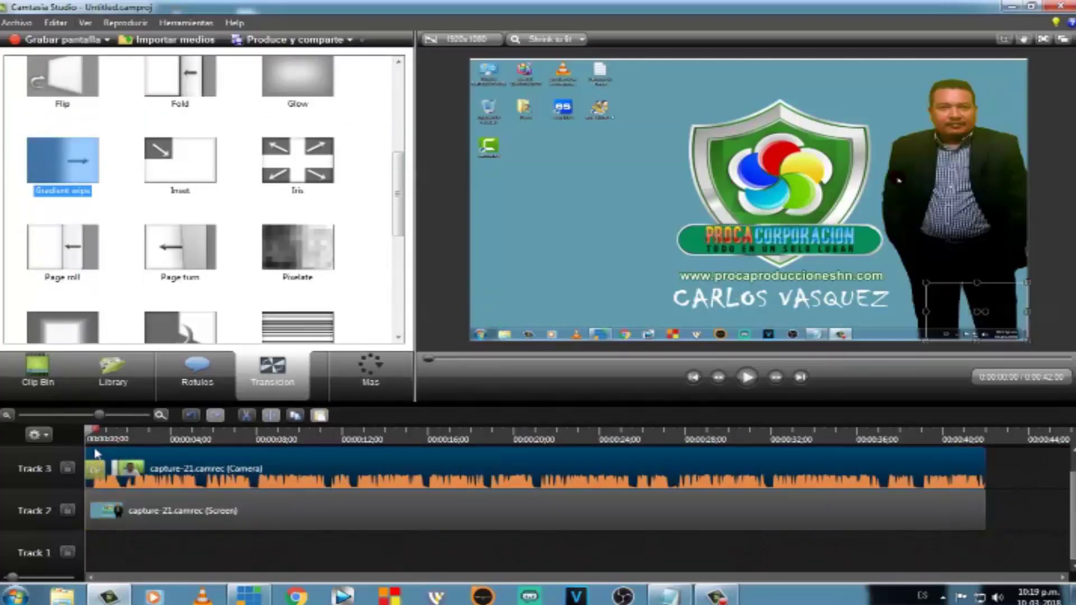
{"action": "left_click", "coordinate": [748, 378]}
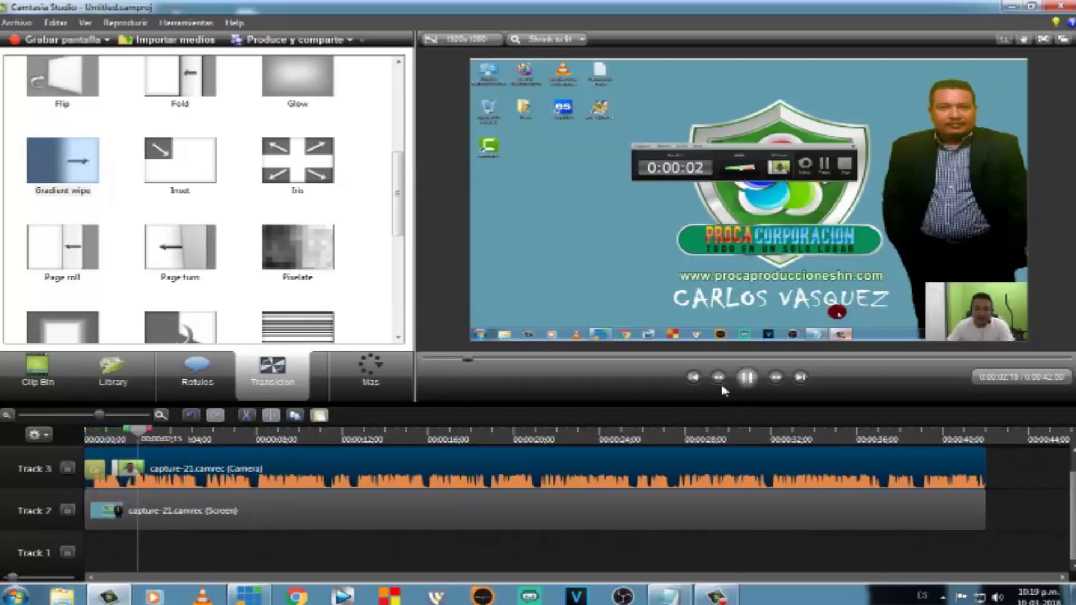
{"action": "left_click", "coordinate": [748, 377]}
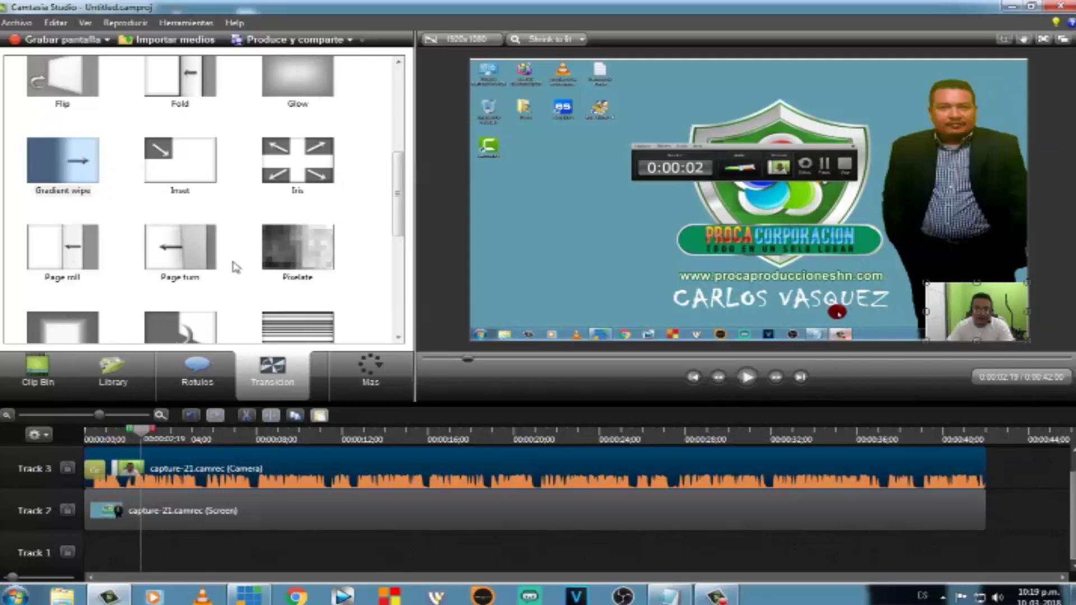
Replace the camera clip's opening transition with Slide right, preview it and return the playhead to the start.
{"action": "left_click_drag", "start_coordinate": [401, 215], "coordinate": [385, 309]}
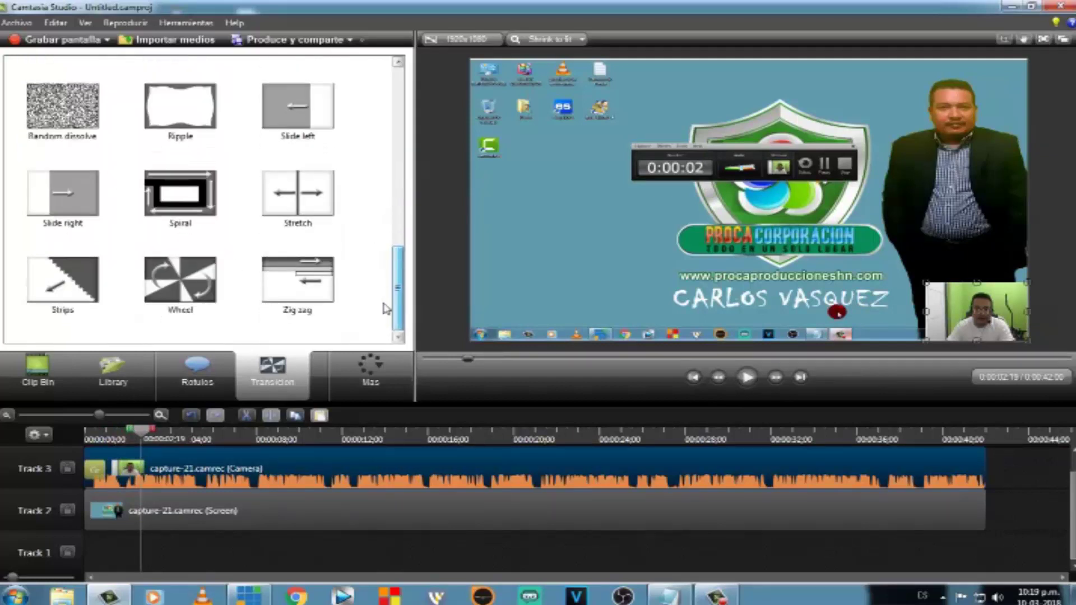
{"action": "left_click_drag", "start_coordinate": [78, 188], "coordinate": [93, 474]}
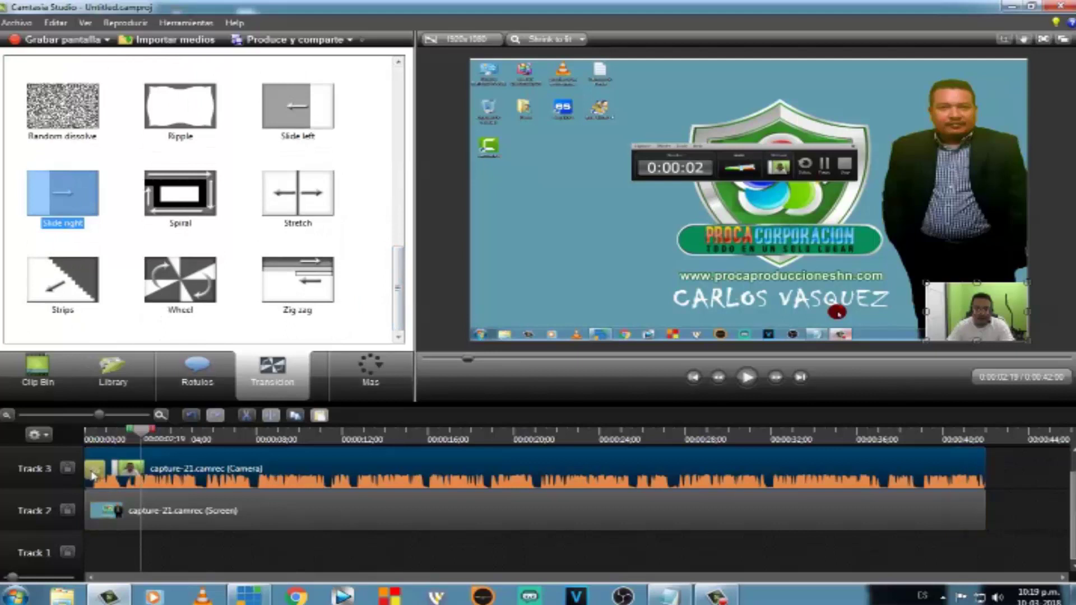
{"action": "left_click", "coordinate": [694, 379]}
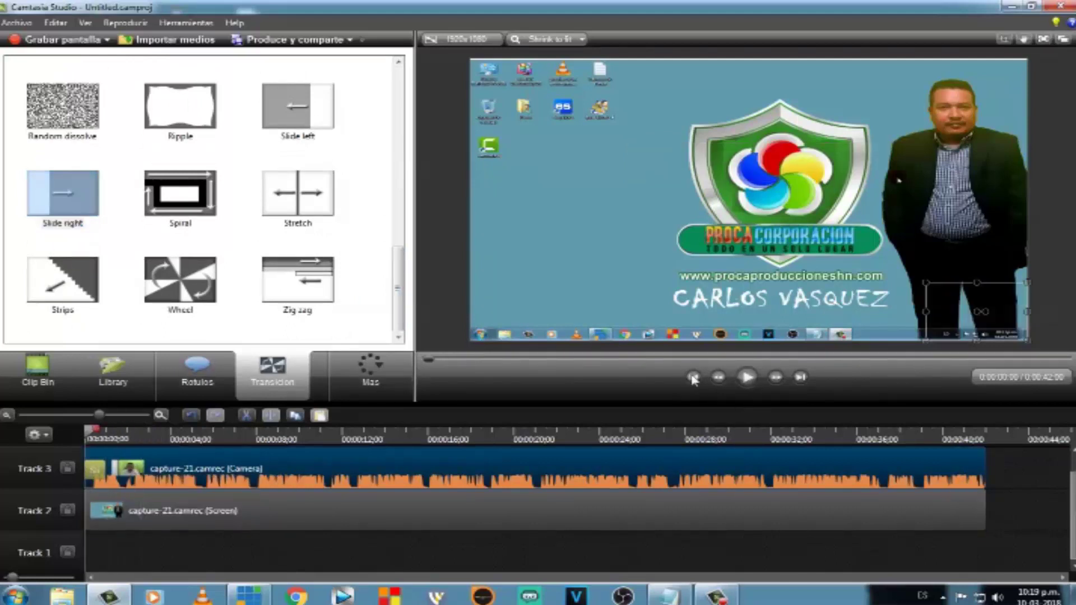
{"action": "left_click", "coordinate": [748, 377]}
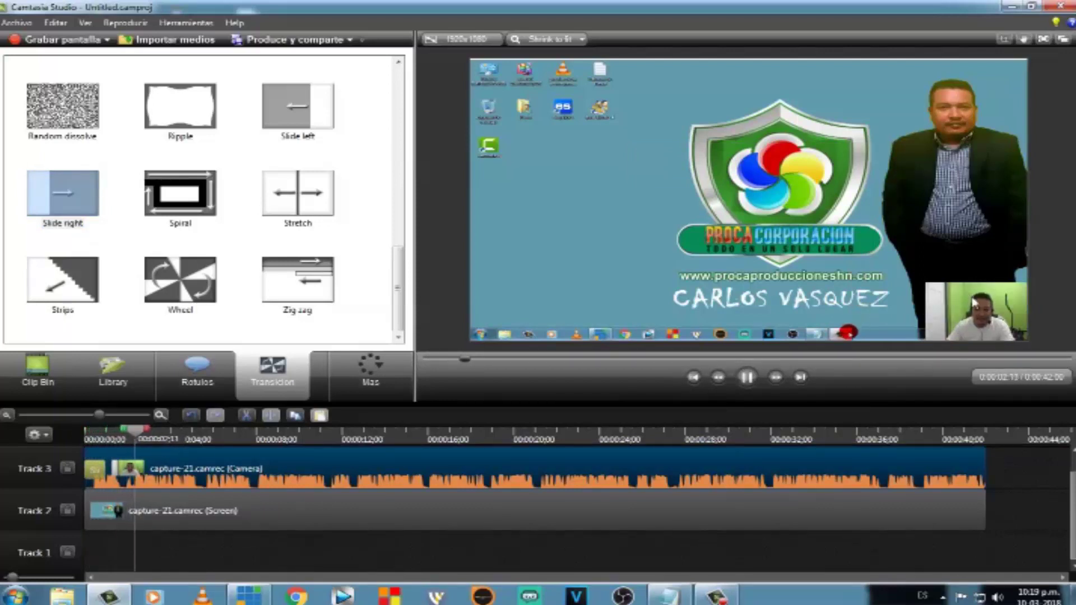
{"action": "key", "text": "space"}
{"action": "left_click", "coordinate": [695, 378]}
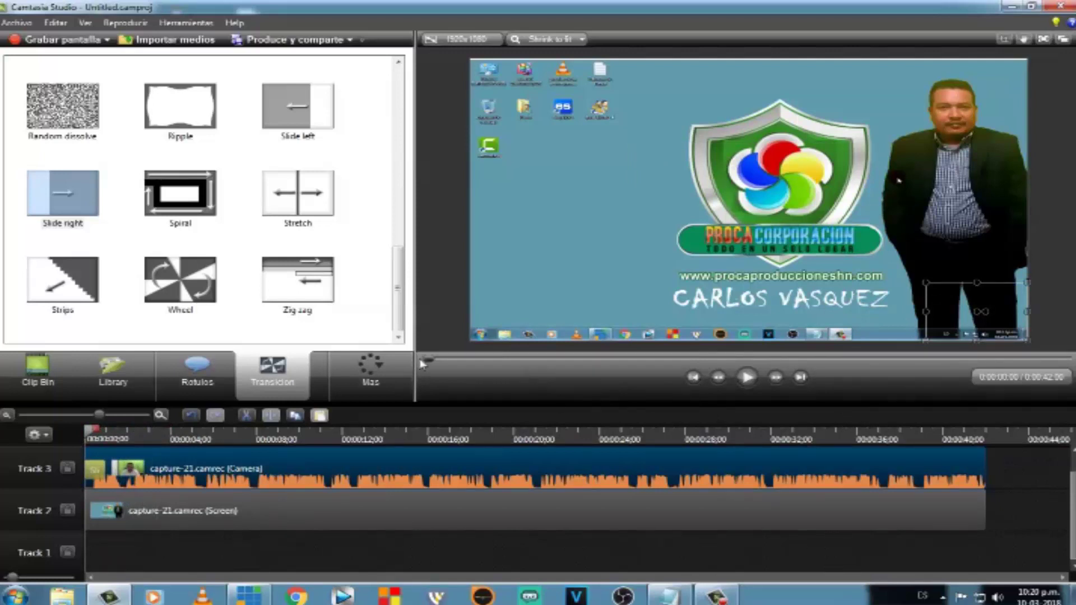
Add a Slide right transition at the start of the screen clip in Track 2 and preview it.
{"action": "left_click_drag", "start_coordinate": [78, 199], "coordinate": [94, 511]}
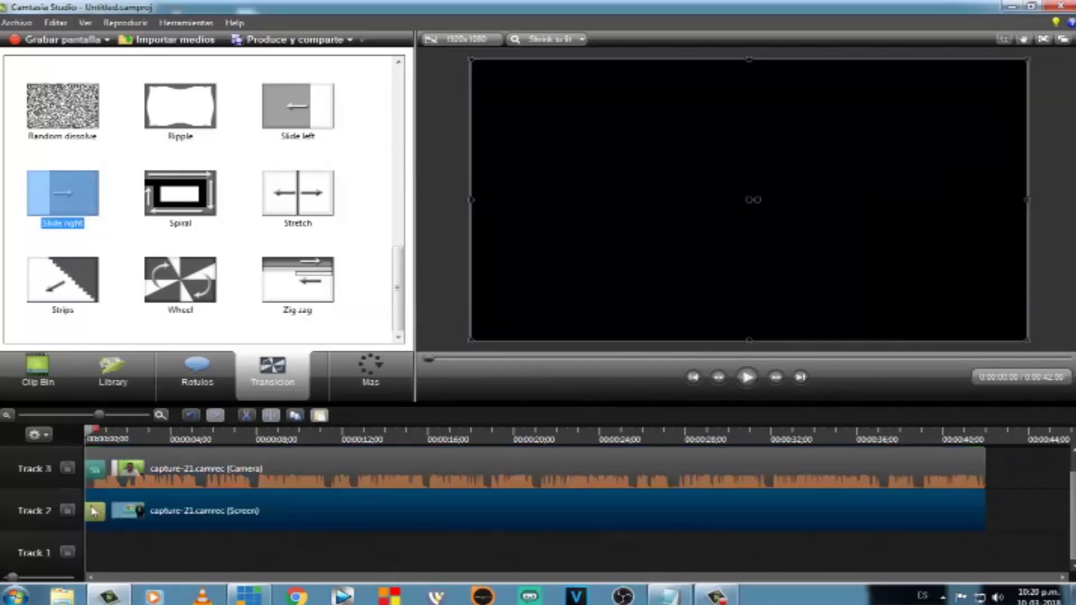
{"action": "left_click", "coordinate": [747, 377]}
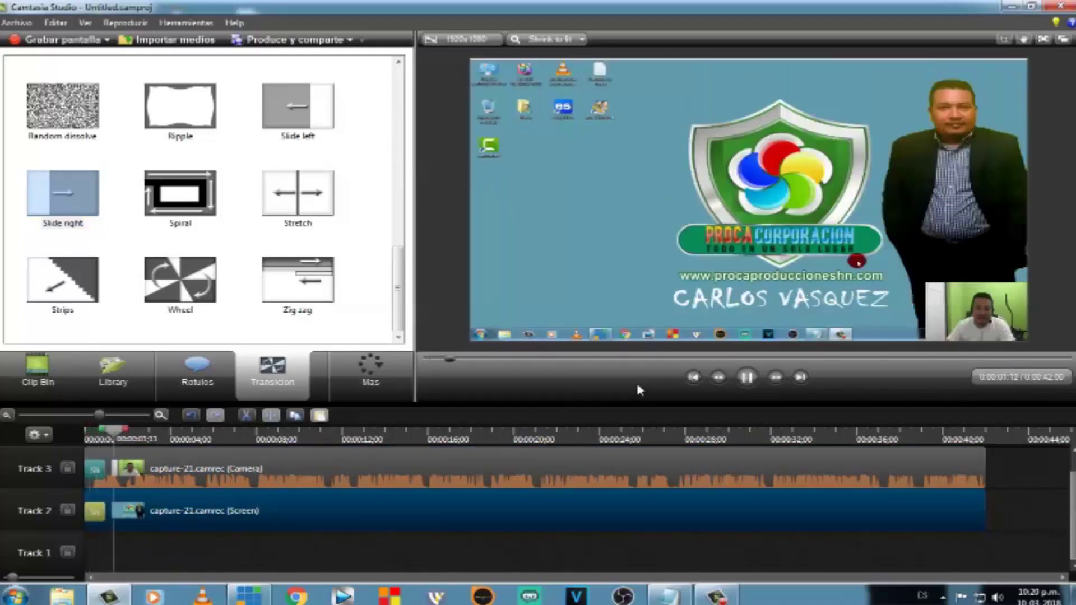
{"action": "left_click", "coordinate": [748, 378]}
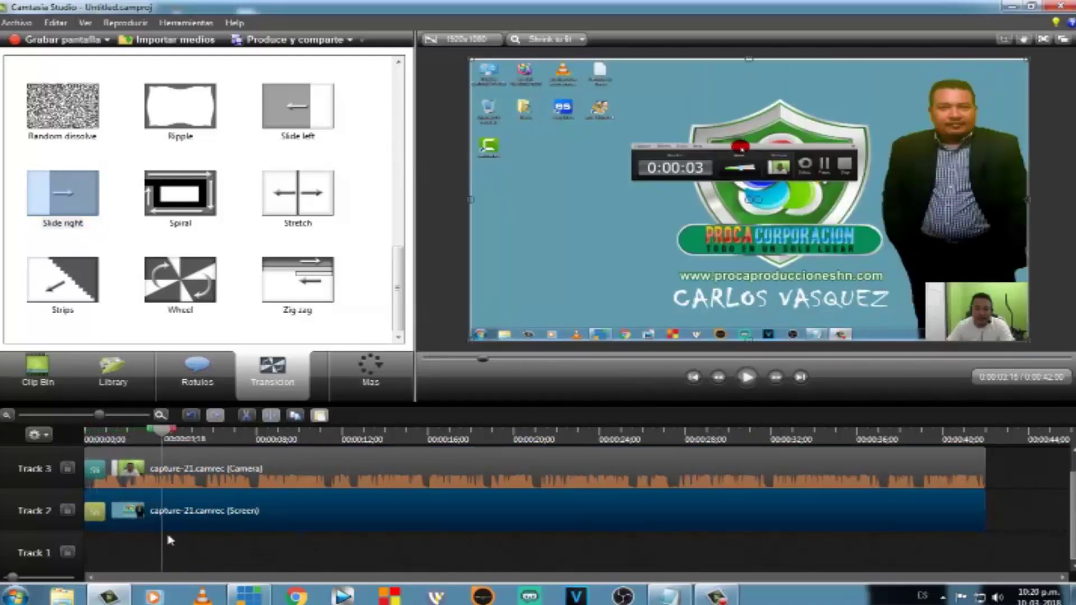
{"action": "left_click", "coordinate": [271, 482]}
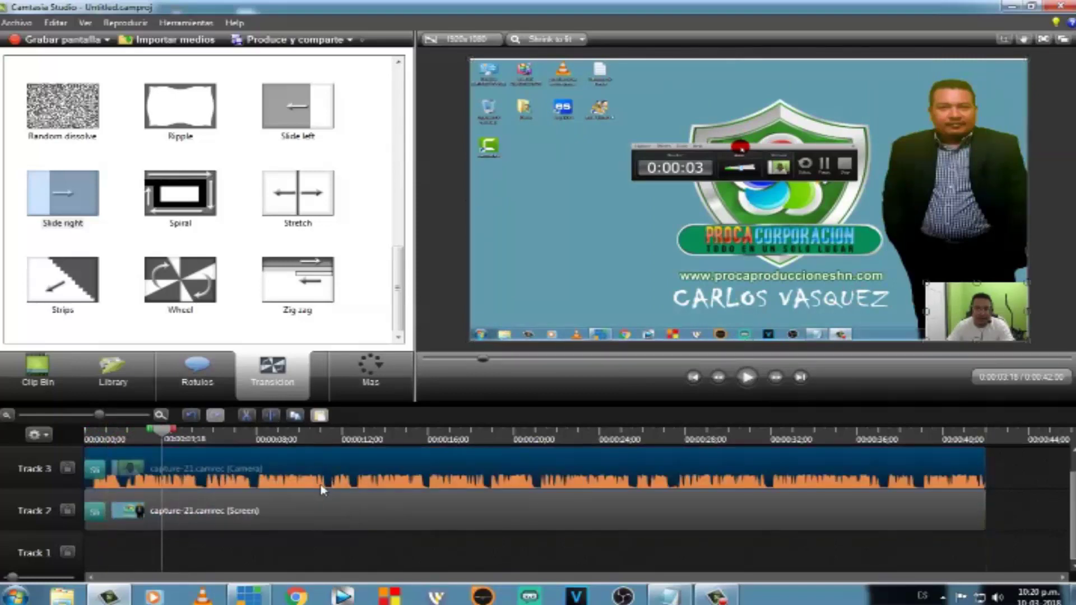
{"action": "left_click_drag", "start_coordinate": [162, 431], "coordinate": [320, 469]}
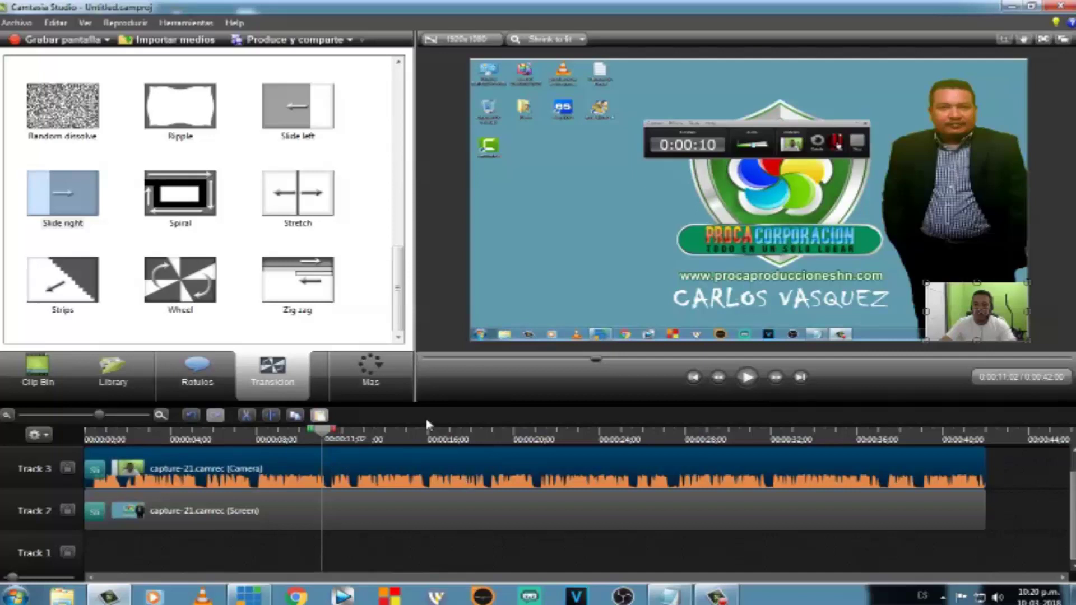
{"action": "left_click_drag", "start_coordinate": [399, 311], "coordinate": [378, 196]}
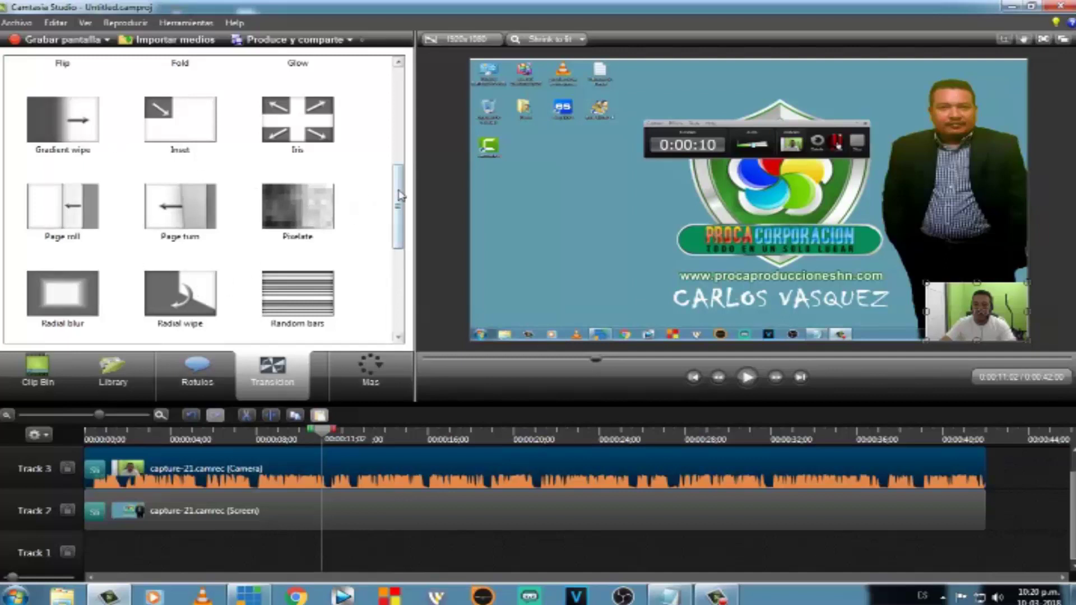
{"action": "left_click_drag", "start_coordinate": [400, 196], "coordinate": [405, 314]}
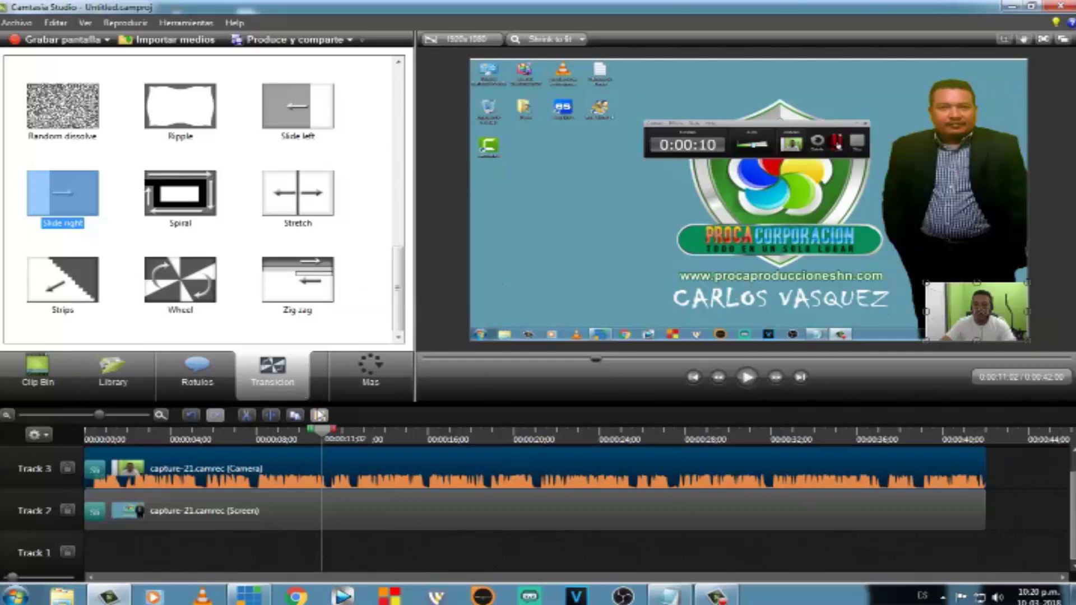
Add a Zoom-n-Pan at 00:00:09;03 that zooms in to 349% on the recorded desktop's icons, and play it back.
{"action": "left_click_drag", "start_coordinate": [322, 437], "coordinate": [278, 476]}
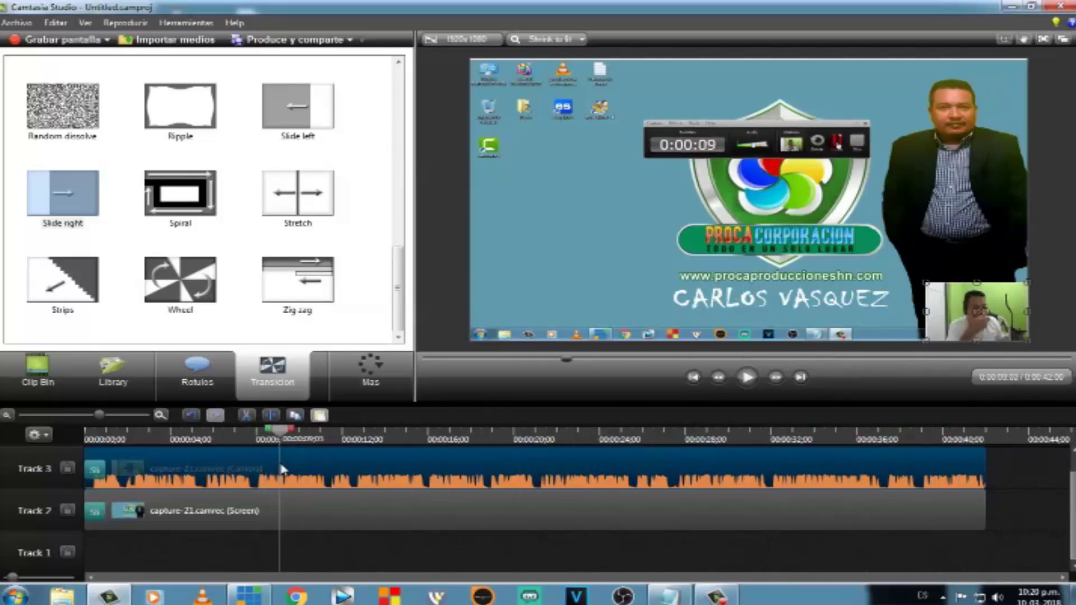
{"action": "left_click", "coordinate": [45, 373]}
{"action": "left_click", "coordinate": [384, 377]}
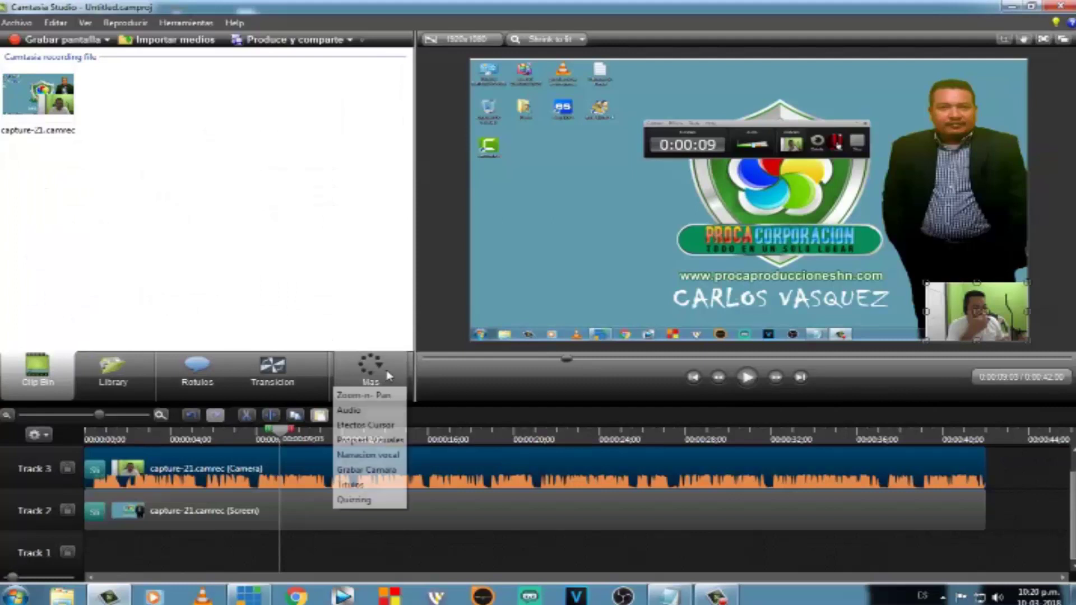
{"action": "left_click", "coordinate": [364, 395]}
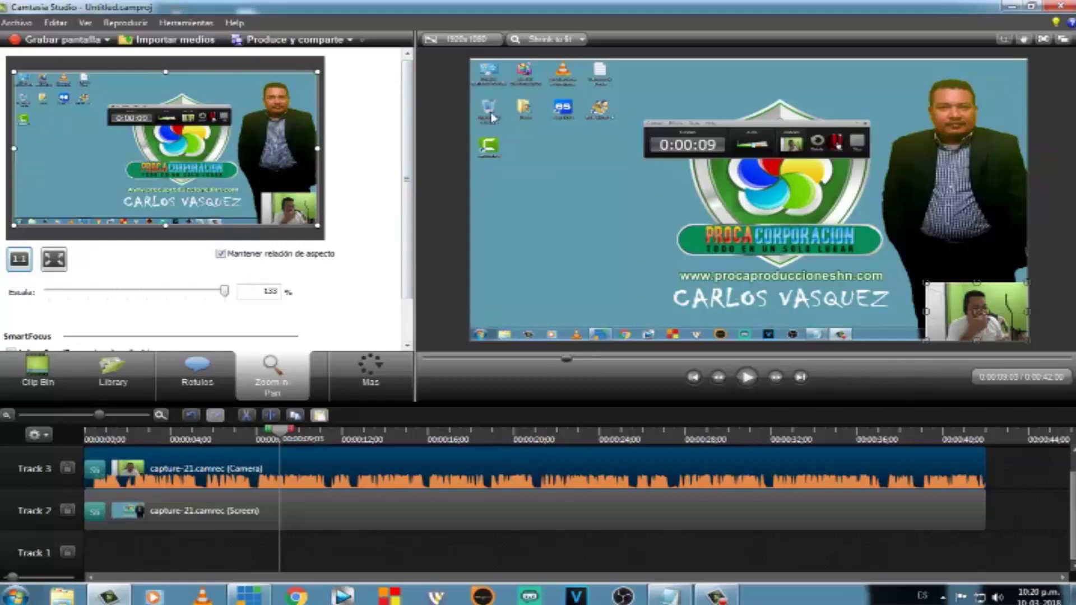
{"action": "left_click_drag", "start_coordinate": [310, 222], "coordinate": [71, 129]}
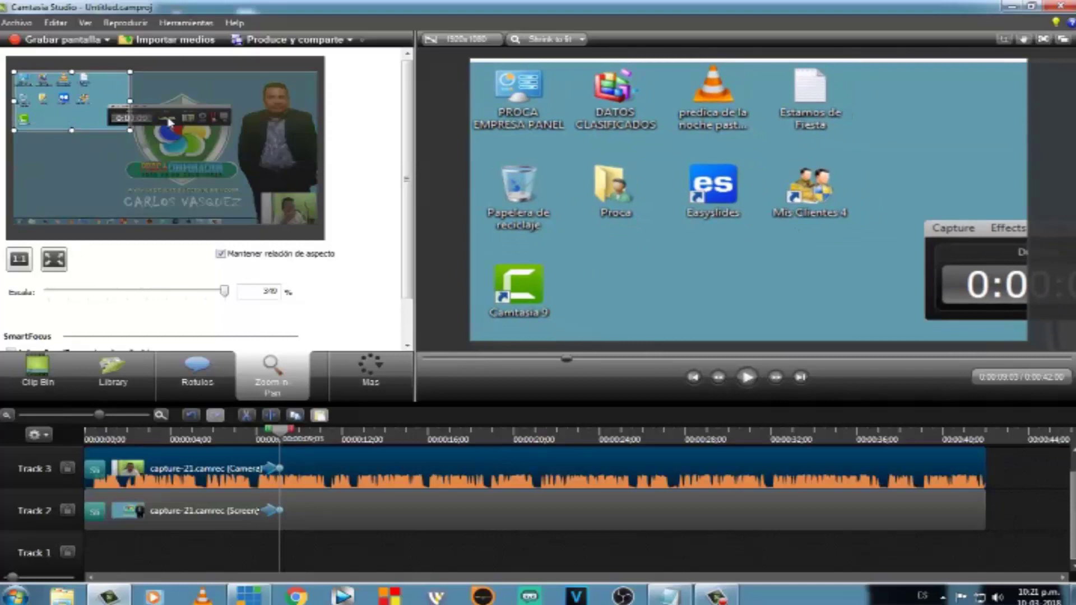
{"action": "left_click", "coordinate": [744, 378]}
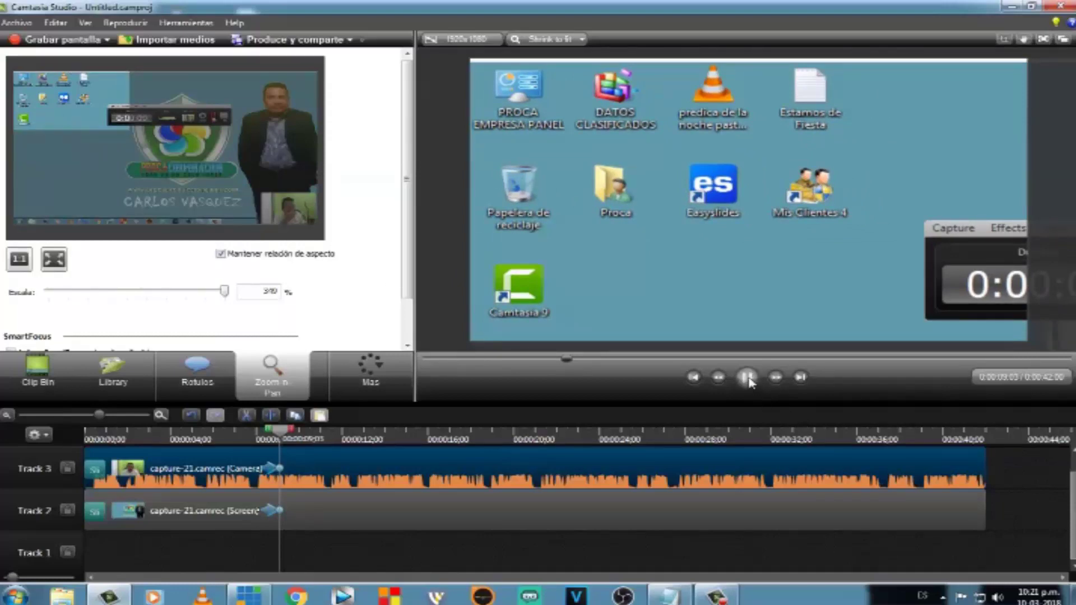
{"action": "left_click", "coordinate": [744, 378]}
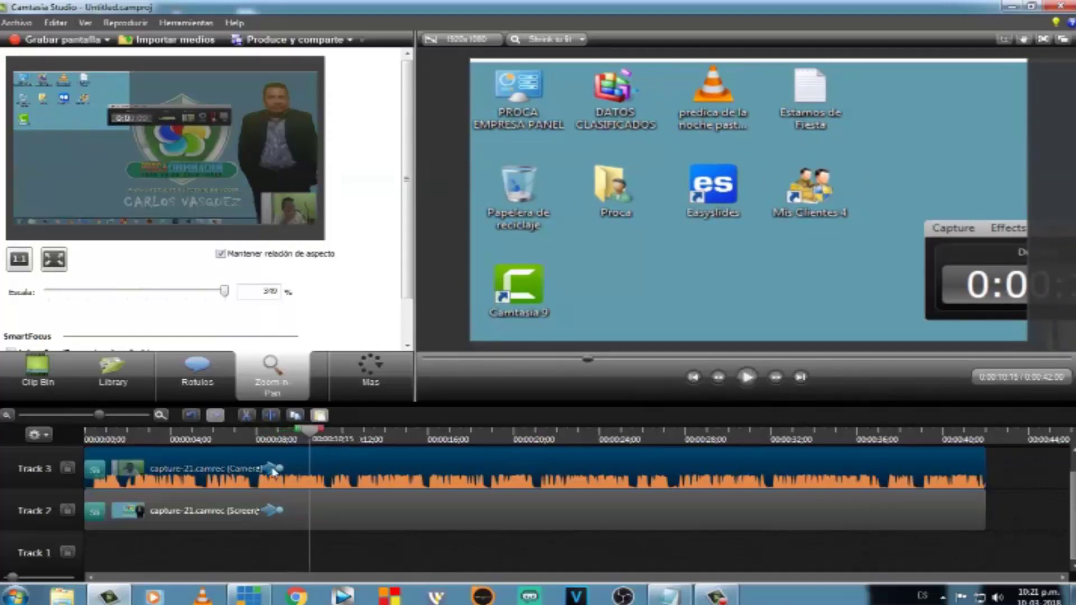
Play back the zoom-in on the desktop icons from about 00:00:07;24.
{"action": "left_click_drag", "start_coordinate": [312, 438], "coordinate": [252, 438]}
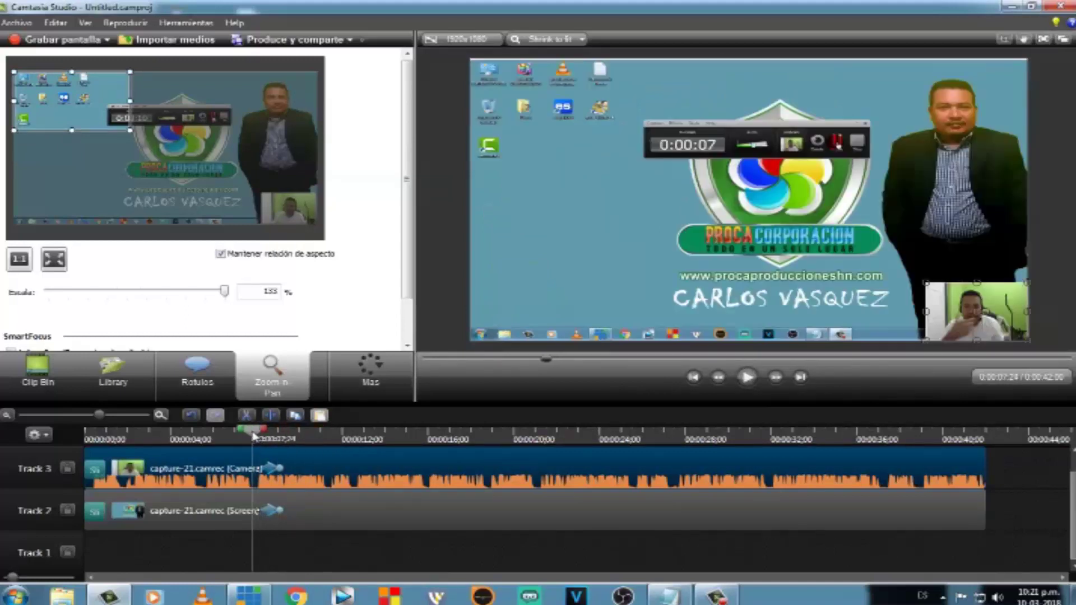
{"action": "left_click", "coordinate": [747, 377]}
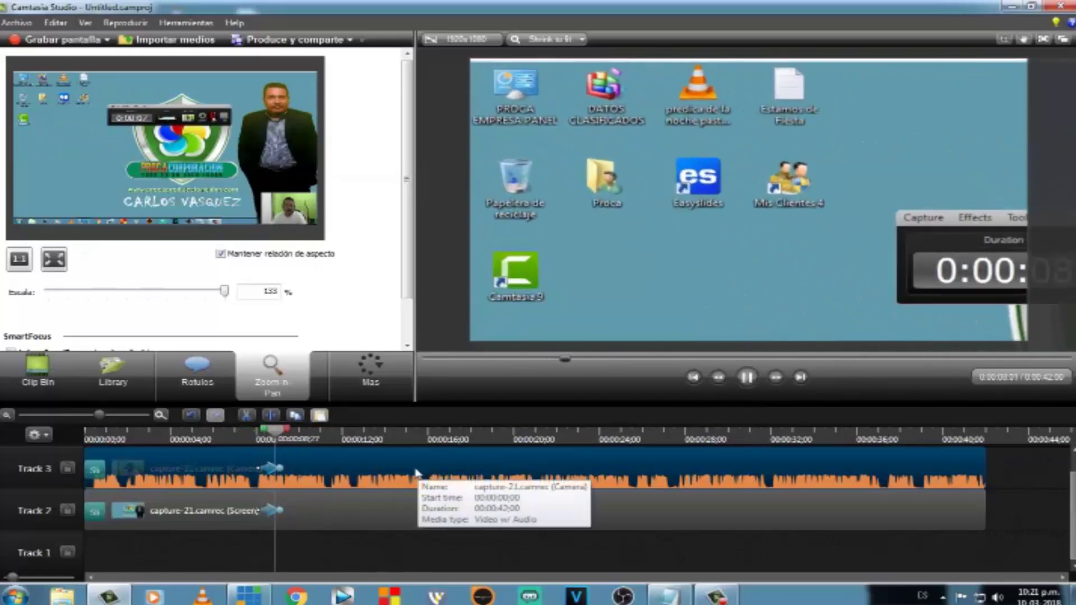
{"action": "left_click", "coordinate": [747, 378]}
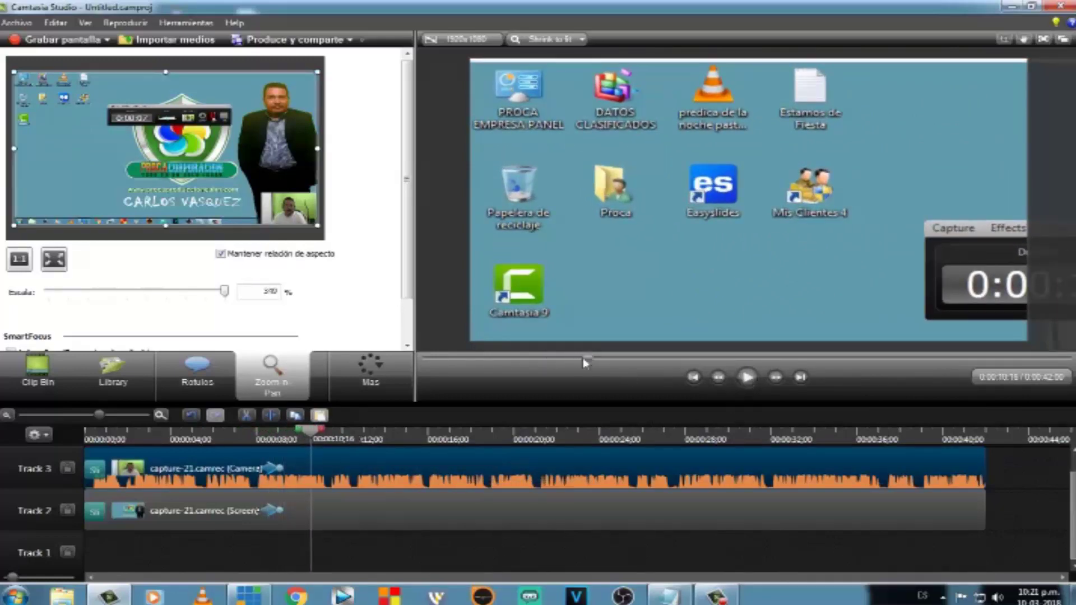
Replay the zoom-in, stop at 00:00:09;29 and add a Zoom-n-Pan there that zooms back out to the full frame at 133%.
{"action": "left_click_drag", "start_coordinate": [587, 360], "coordinate": [528, 361]}
{"action": "left_click", "coordinate": [747, 378]}
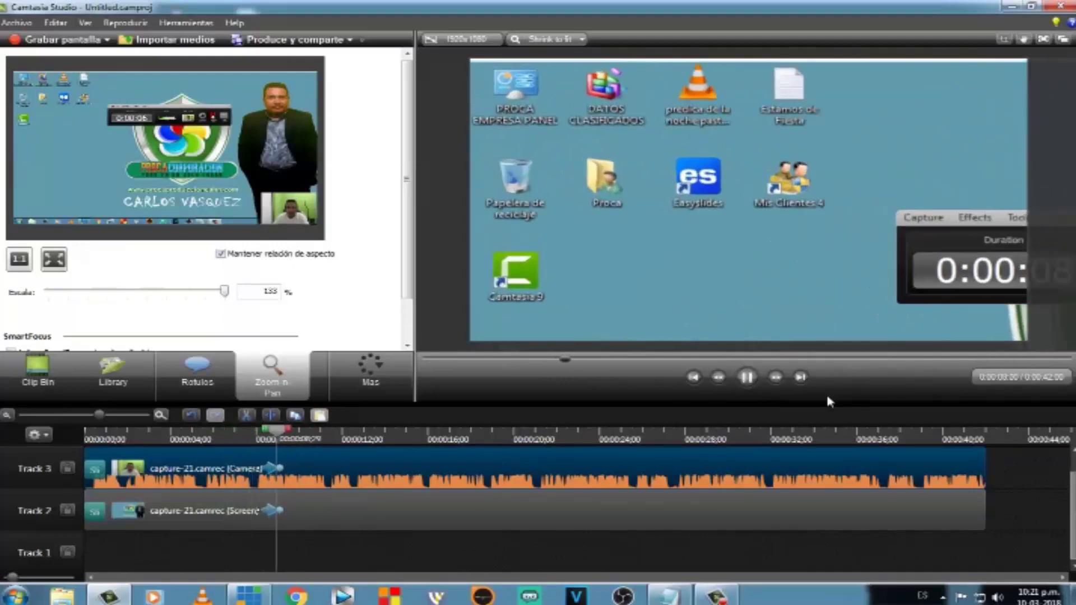
{"action": "left_click", "coordinate": [759, 386]}
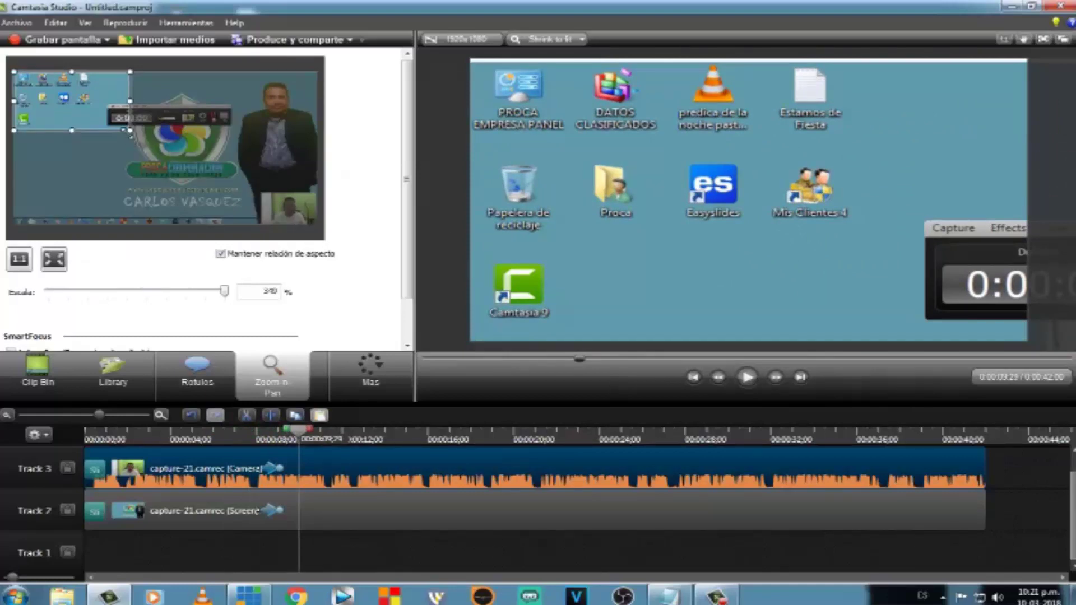
{"action": "left_click_drag", "start_coordinate": [131, 130], "coordinate": [314, 220]}
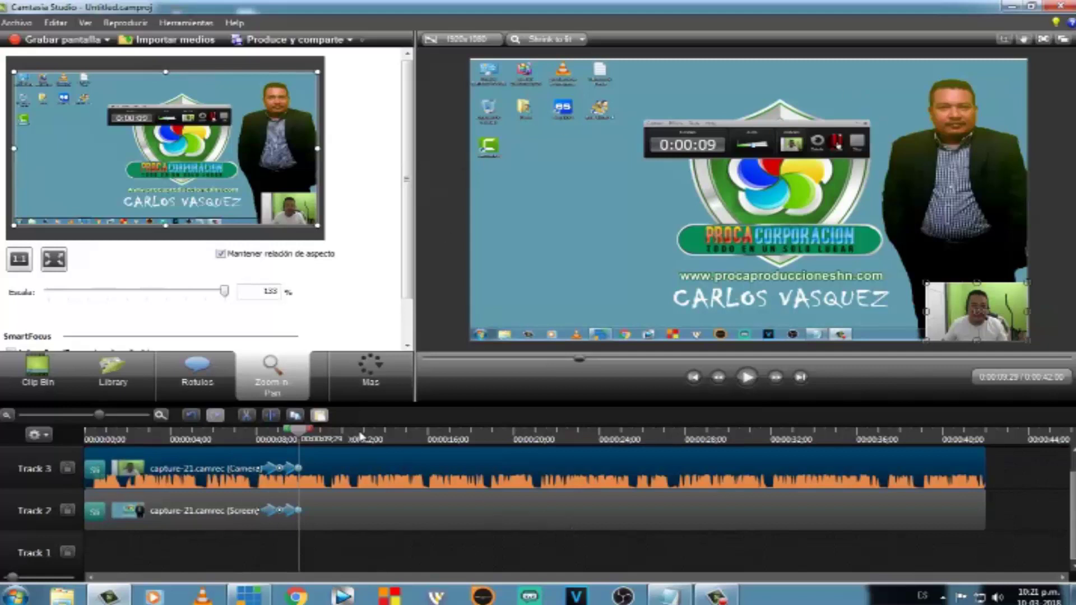
Add a Blur callout with the playhead at 00:00:13;06.
{"action": "left_click_drag", "start_coordinate": [302, 435], "coordinate": [369, 435]}
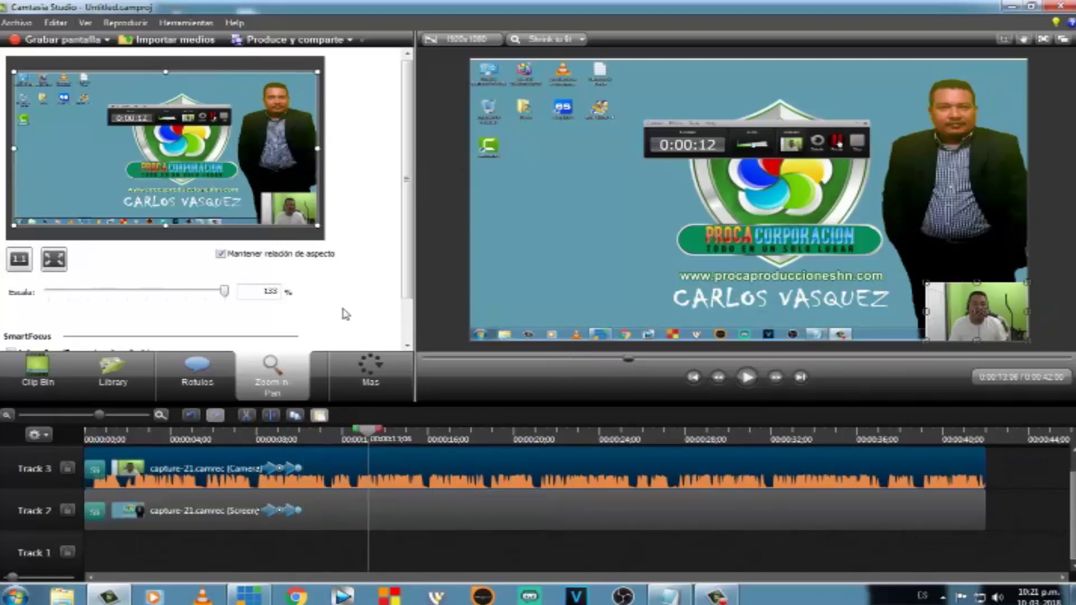
{"action": "left_click", "coordinate": [377, 374]}
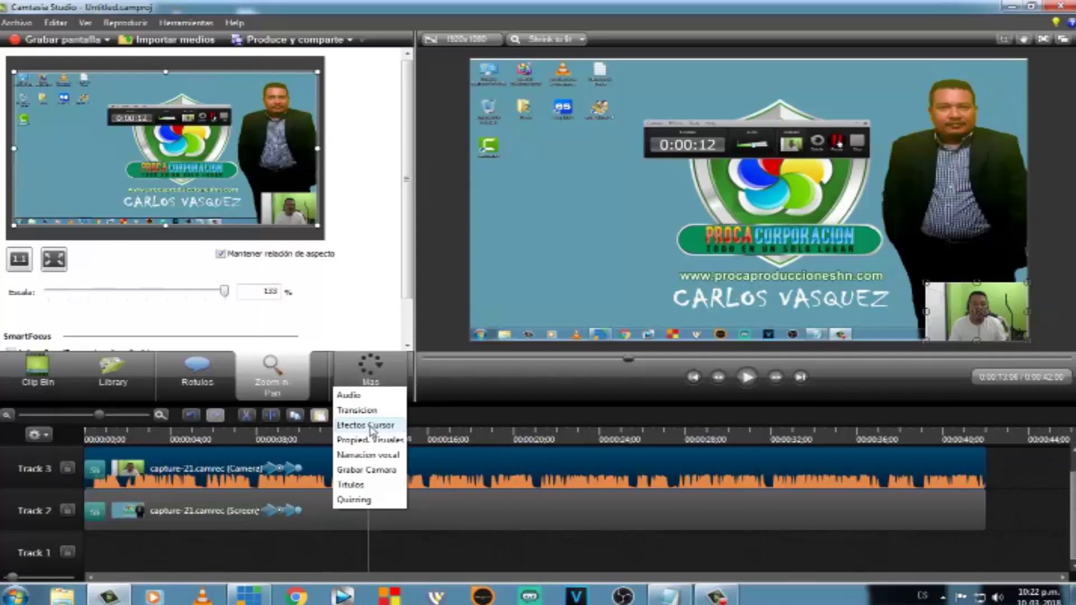
{"action": "left_click", "coordinate": [357, 410]}
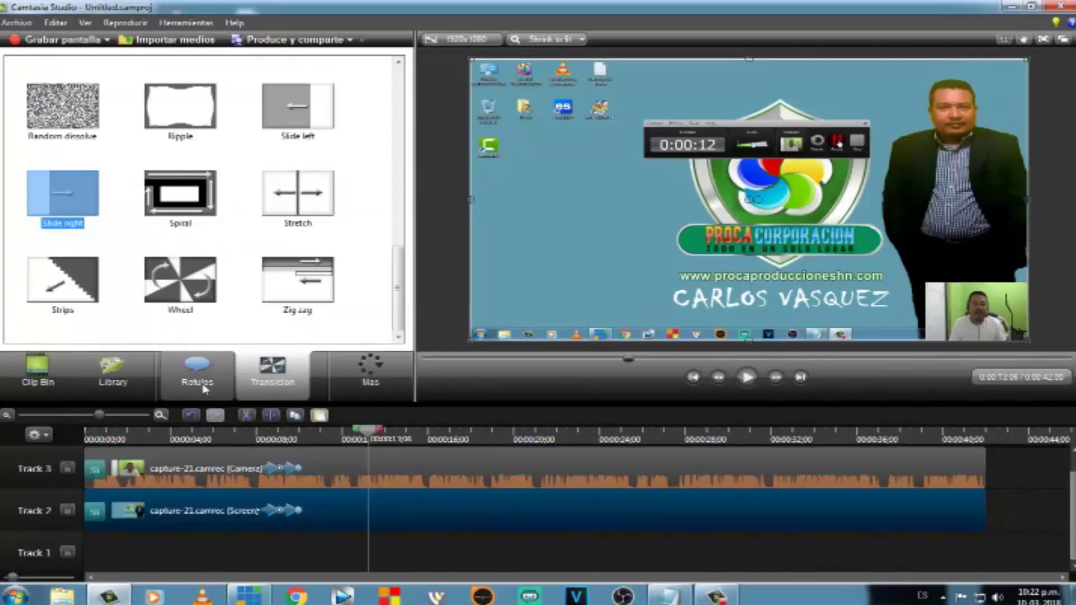
{"action": "left_click", "coordinate": [197, 382]}
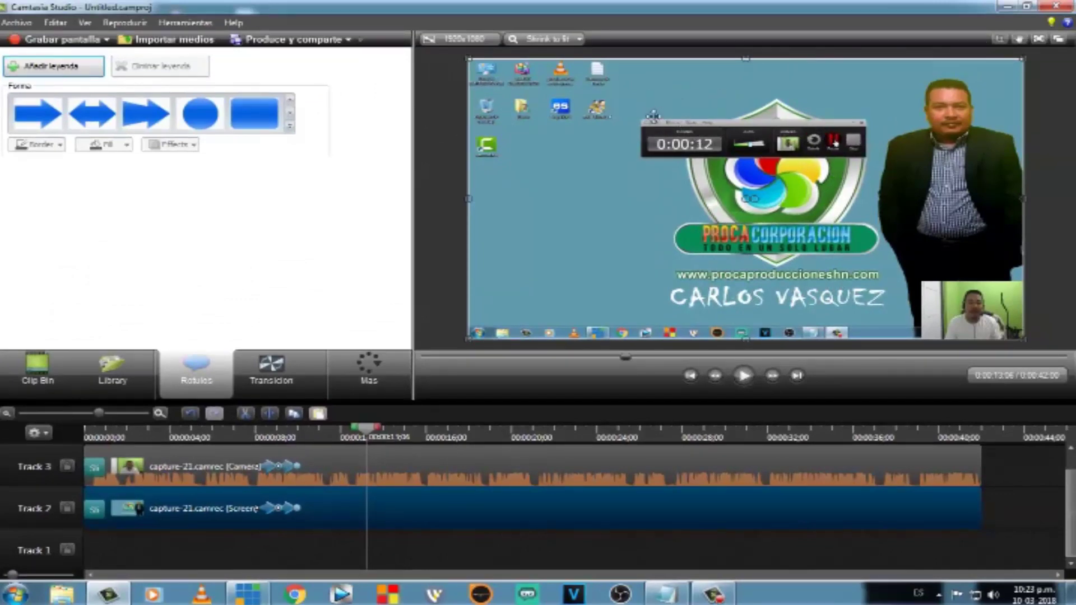
{"action": "left_click", "coordinate": [291, 128]}
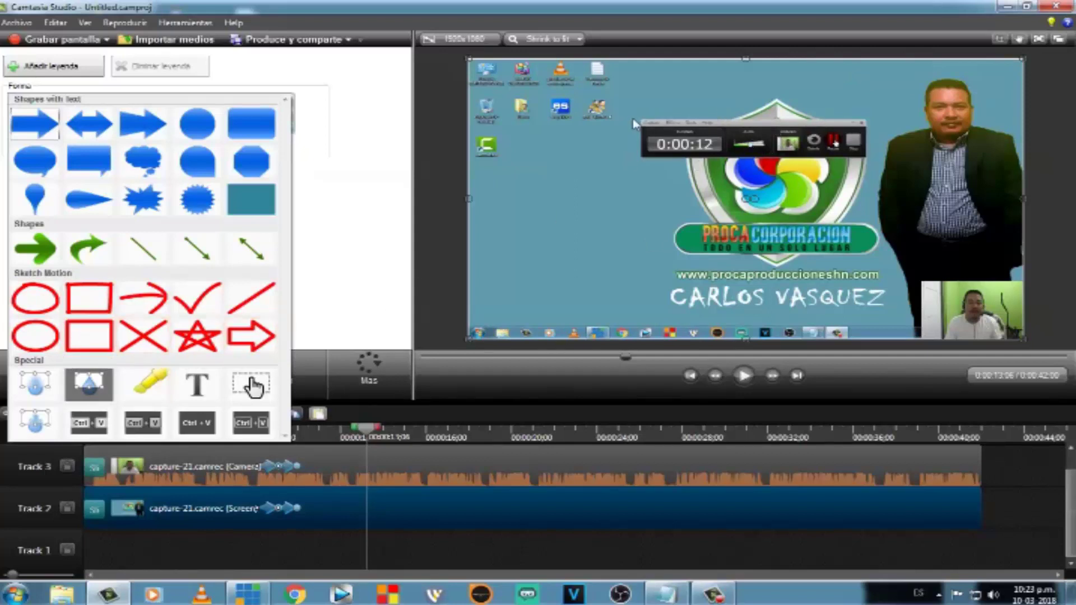
{"action": "left_click", "coordinate": [42, 387]}
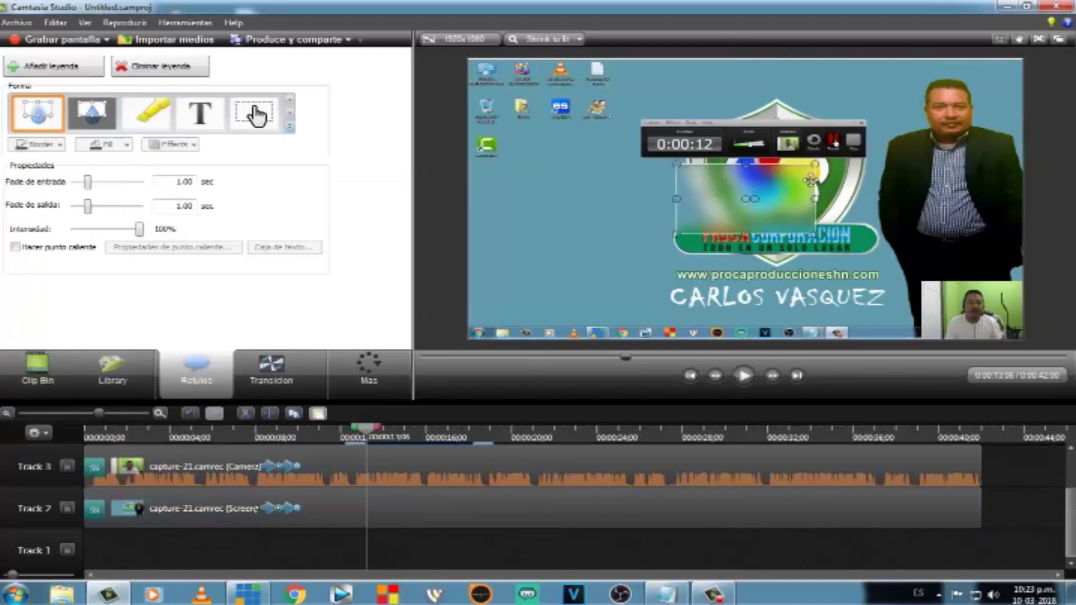
Move the blur over the recorder toolbar in the video and widen it to cover the whole toolbar.
{"action": "left_click_drag", "start_coordinate": [748, 188], "coordinate": [701, 134]}
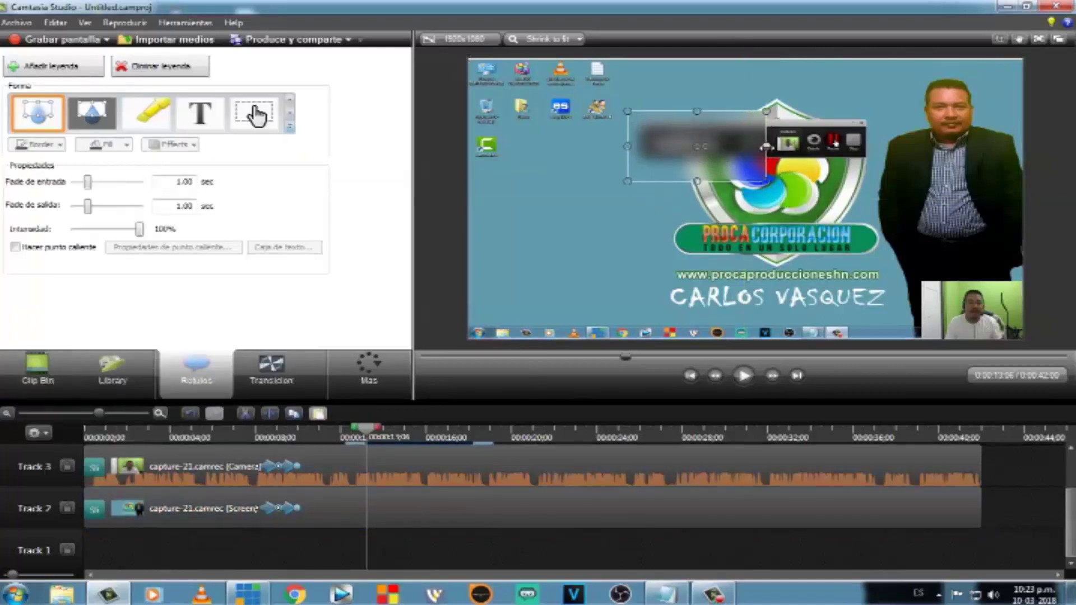
{"action": "left_click_drag", "start_coordinate": [766, 146], "coordinate": [846, 152]}
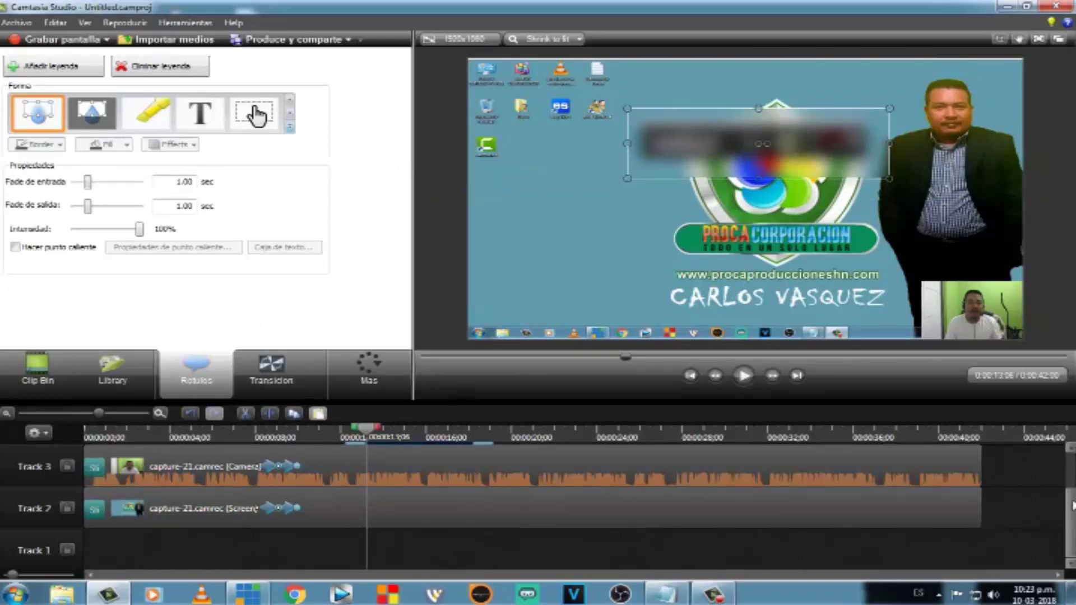
Locate the Blur callout in Track 4 and play it back from near its start to past its end.
{"action": "scroll", "coordinate": [1072, 504], "scroll_direction": "up", "scroll_amount": 2}
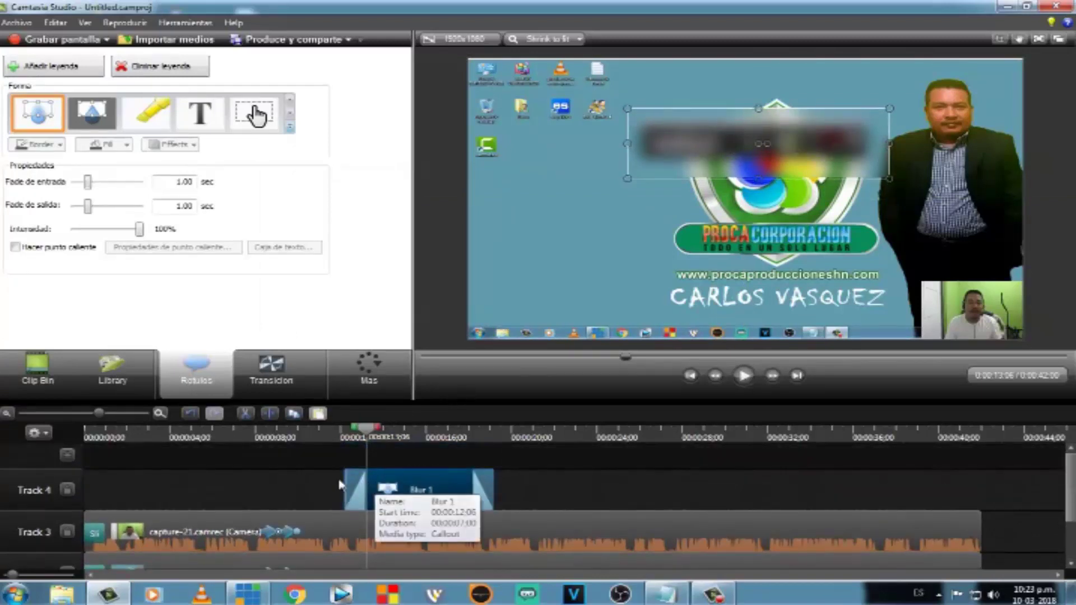
{"action": "left_click_drag", "start_coordinate": [369, 434], "coordinate": [344, 434]}
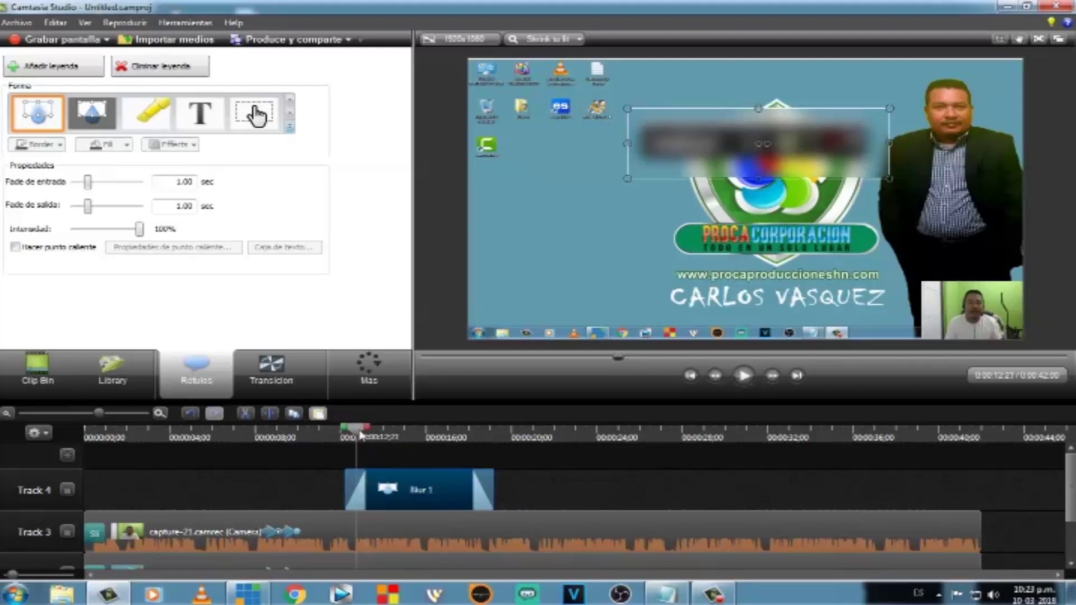
{"action": "left_click", "coordinate": [744, 383]}
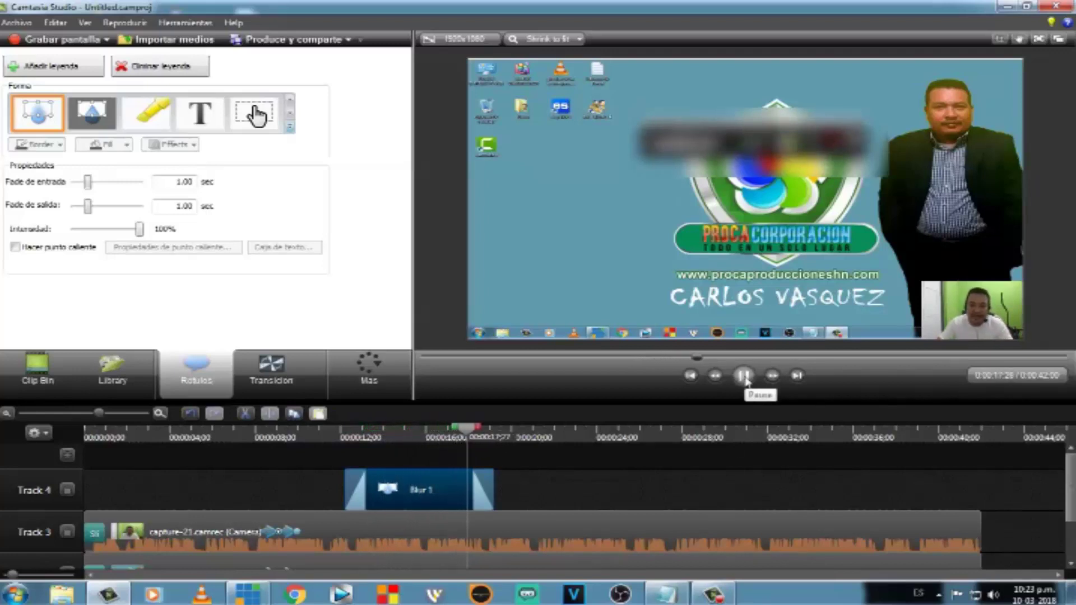
{"action": "left_click", "coordinate": [744, 377]}
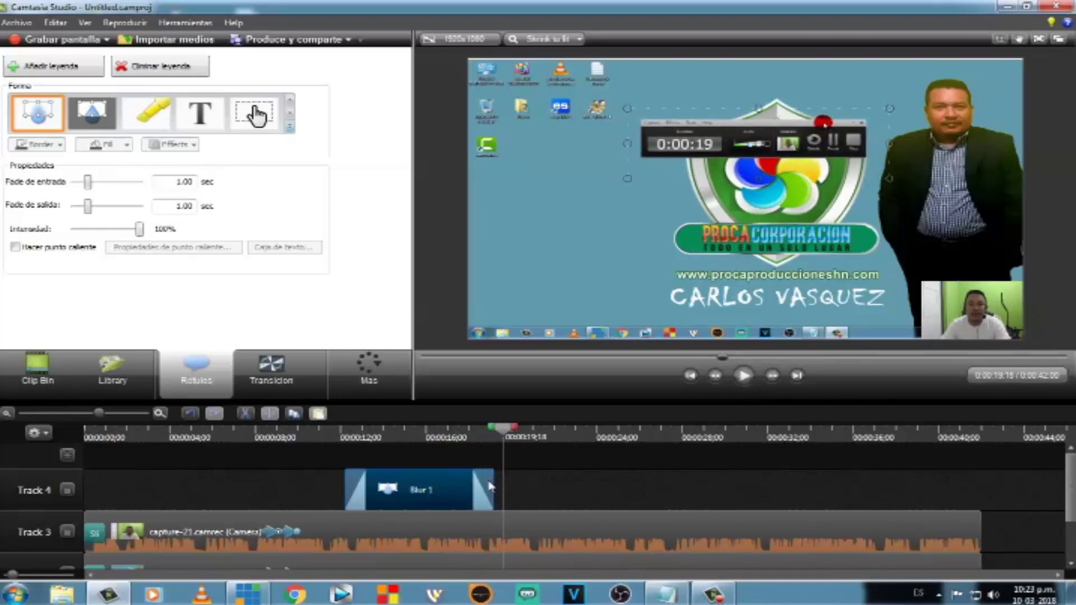
Shorten the Blur callout in Track 4 from its end, then delete the callout.
{"action": "left_click_drag", "start_coordinate": [503, 480], "coordinate": [397, 490]}
{"action": "scroll", "coordinate": [1054, 485], "scroll_direction": "down", "scroll_amount": 2}
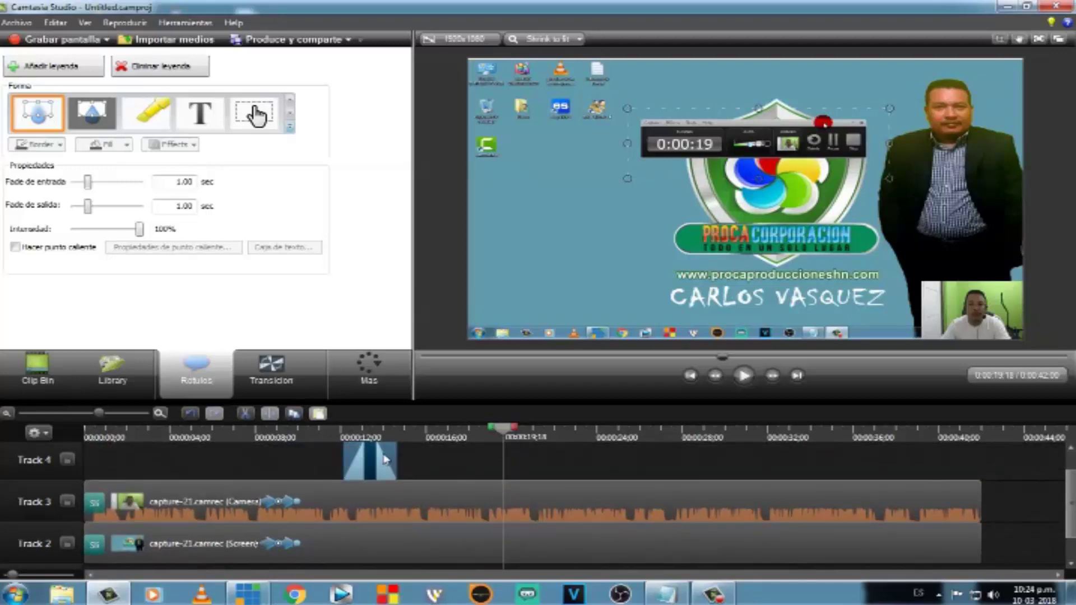
{"action": "key", "text": "Delete"}
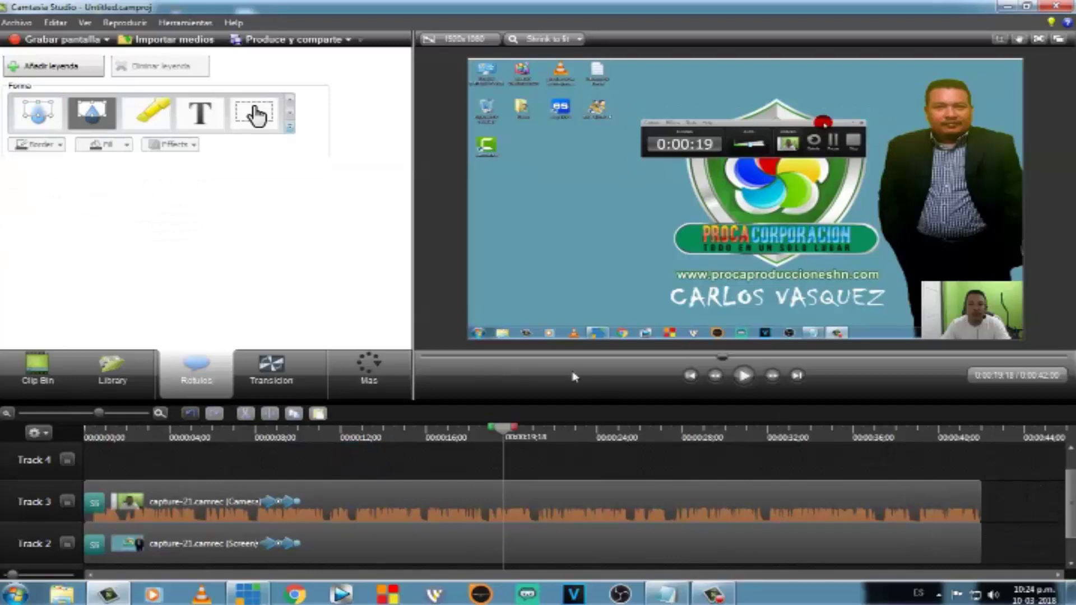
Return the playhead to the timeline start and begin producing the video with the Custom production settings preset.
{"action": "left_click", "coordinate": [690, 375]}
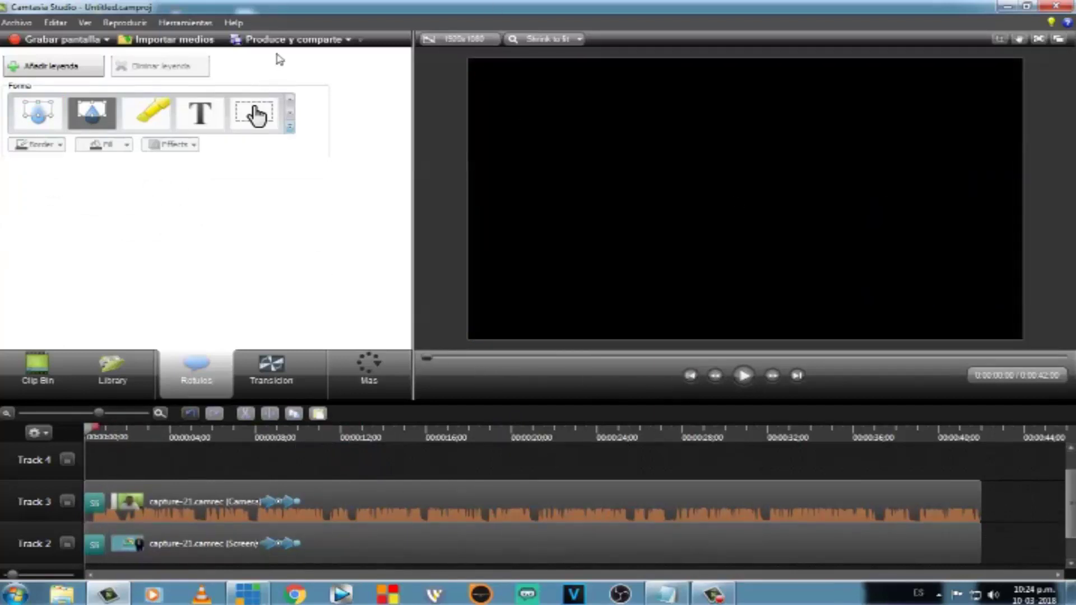
{"action": "left_click", "coordinate": [293, 42]}
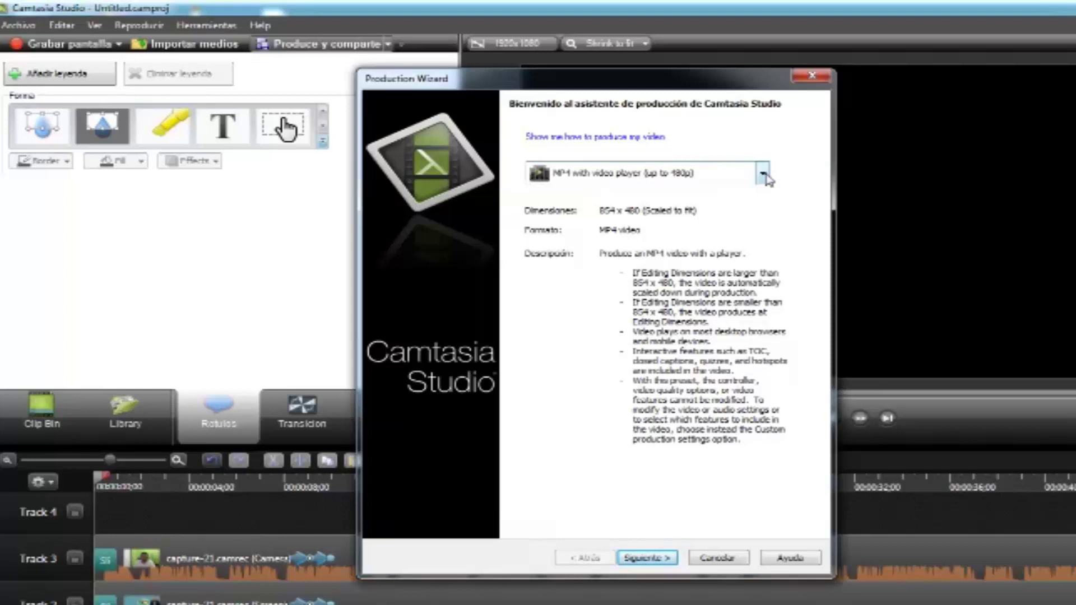
{"action": "left_click", "coordinate": [763, 174]}
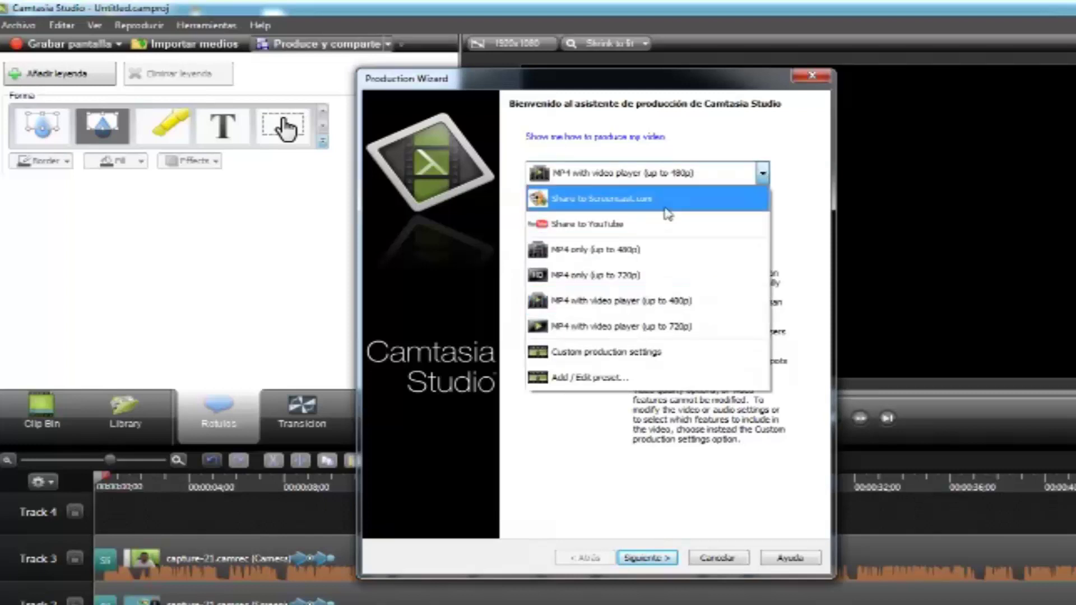
{"action": "left_click", "coordinate": [745, 177]}
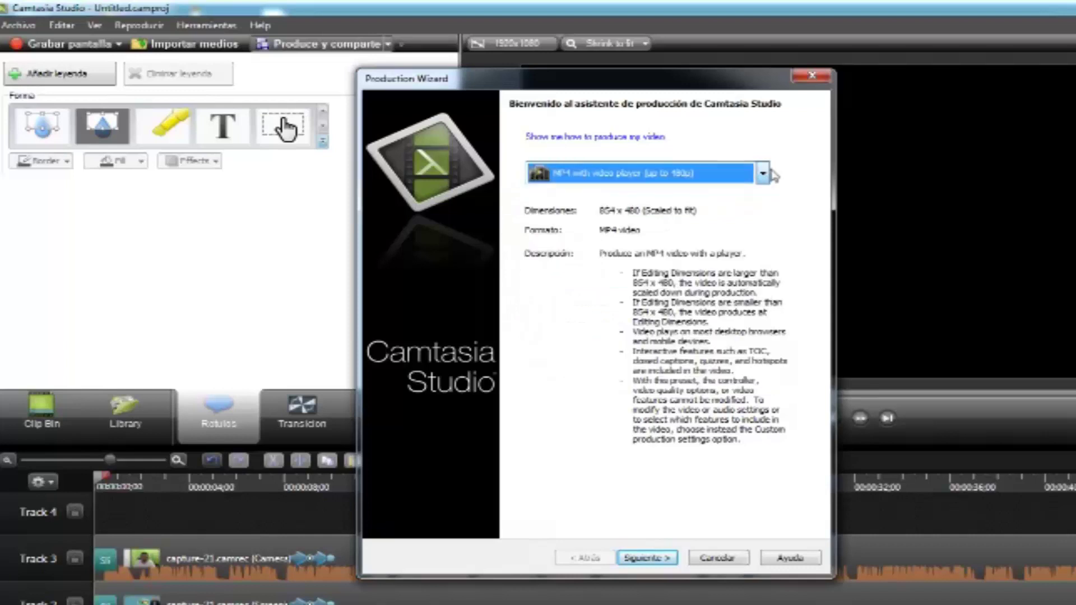
{"action": "left_click", "coordinate": [762, 174]}
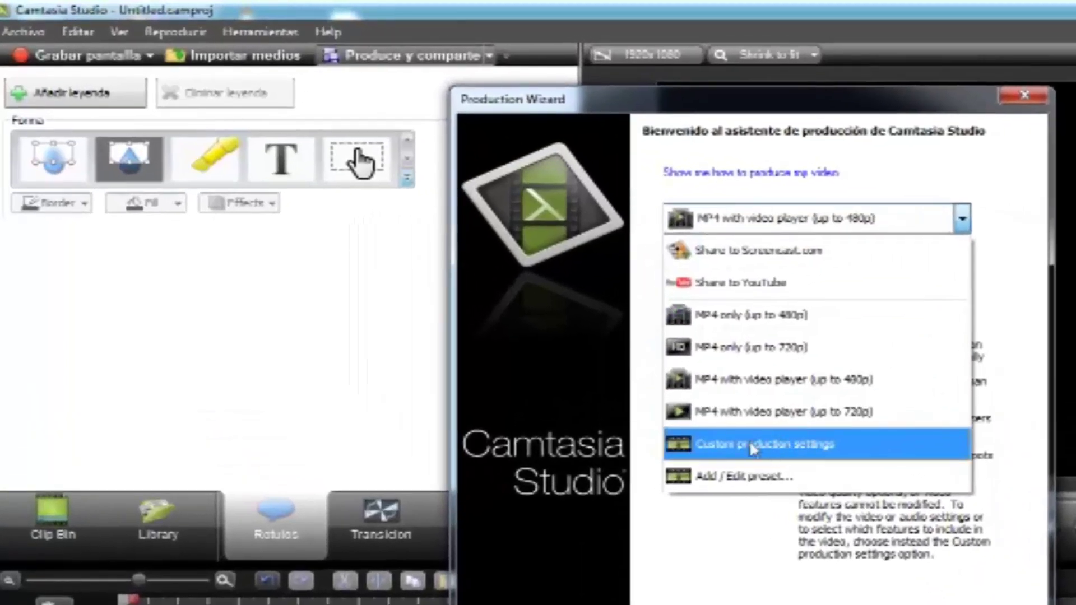
{"action": "left_click", "coordinate": [783, 457]}
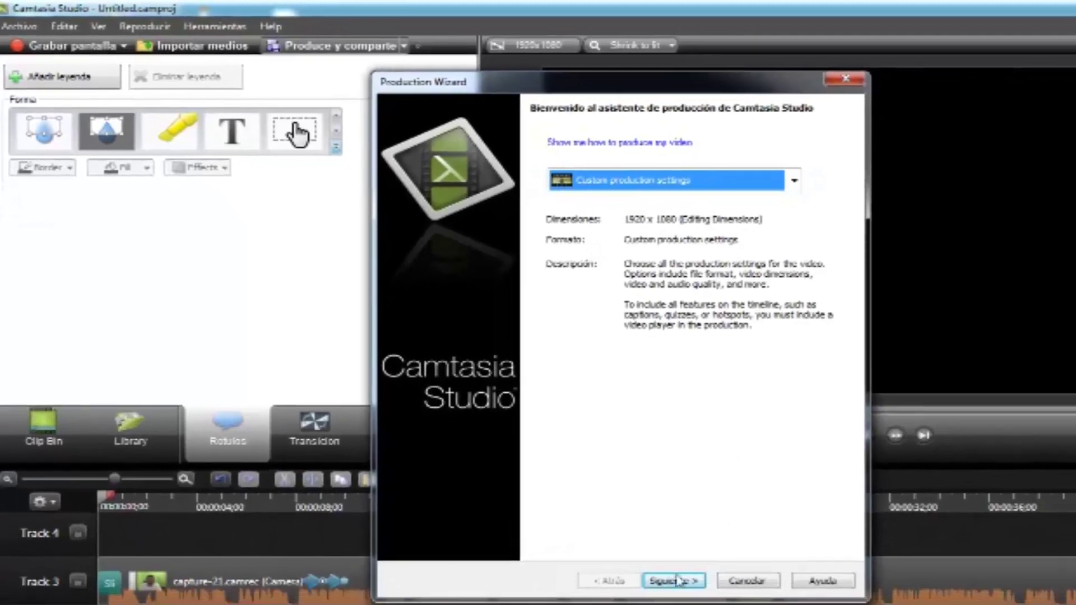
Continue with MP4 - Flash / HTML5 player as the production format and accept the default player options.
{"action": "left_click", "coordinate": [677, 581]}
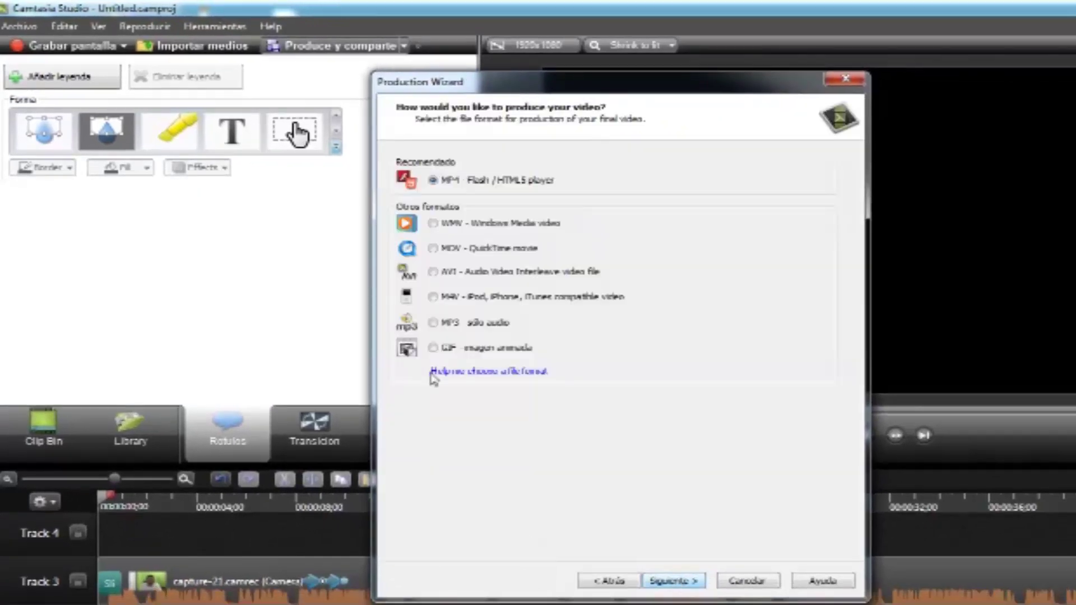
{"action": "left_click", "coordinate": [677, 581]}
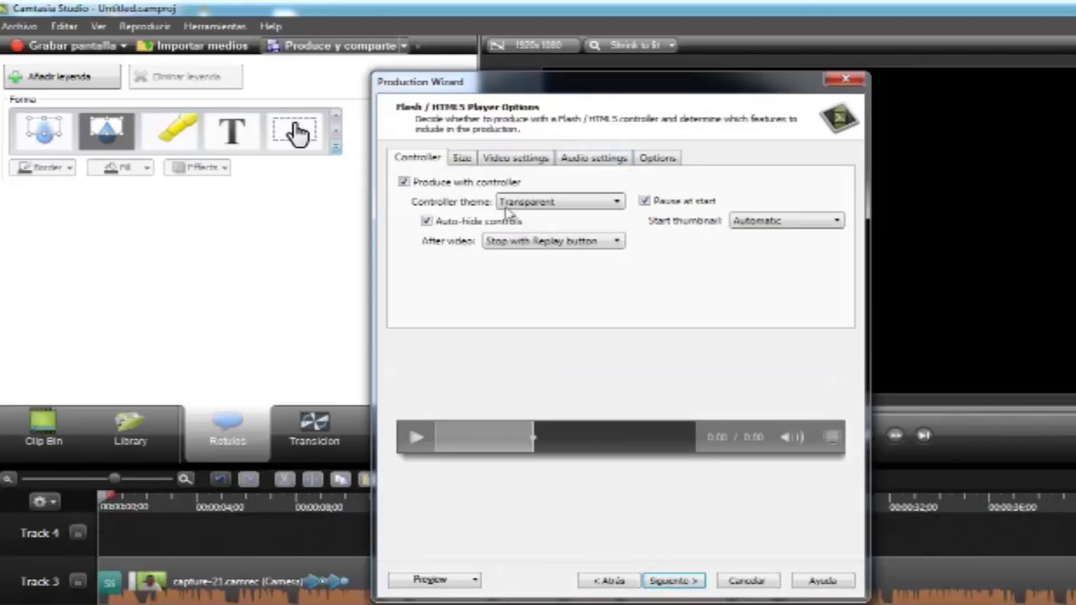
{"action": "left_click", "coordinate": [690, 580]}
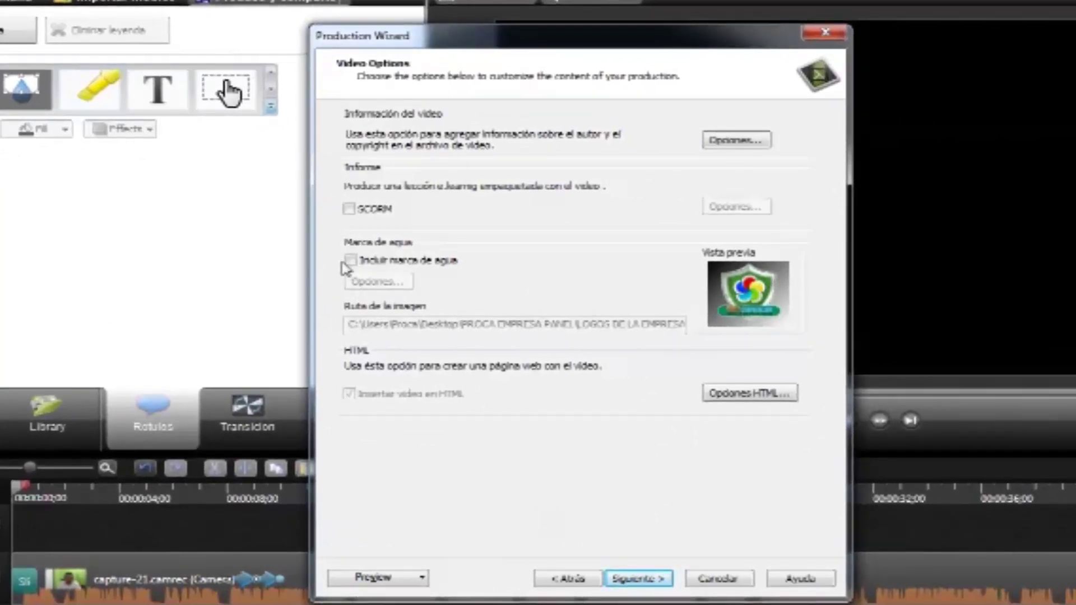
Include the logo watermark in the production, try it at the centre and in the corners, and place it in the frame's top-right corner.
{"action": "left_click", "coordinate": [350, 262]}
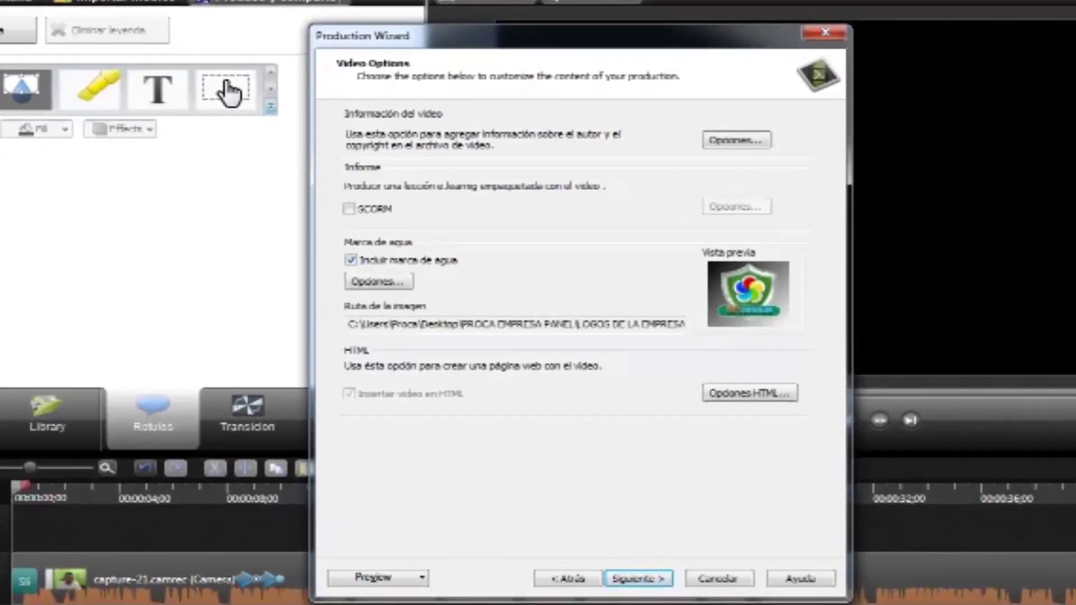
{"action": "left_click", "coordinate": [364, 284]}
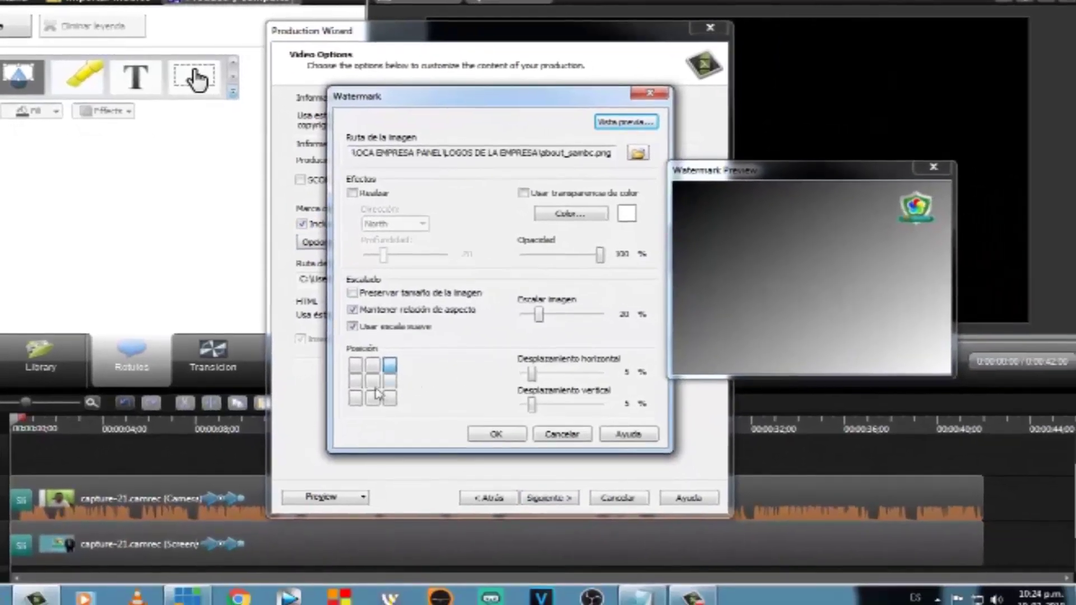
{"action": "left_click", "coordinate": [373, 381]}
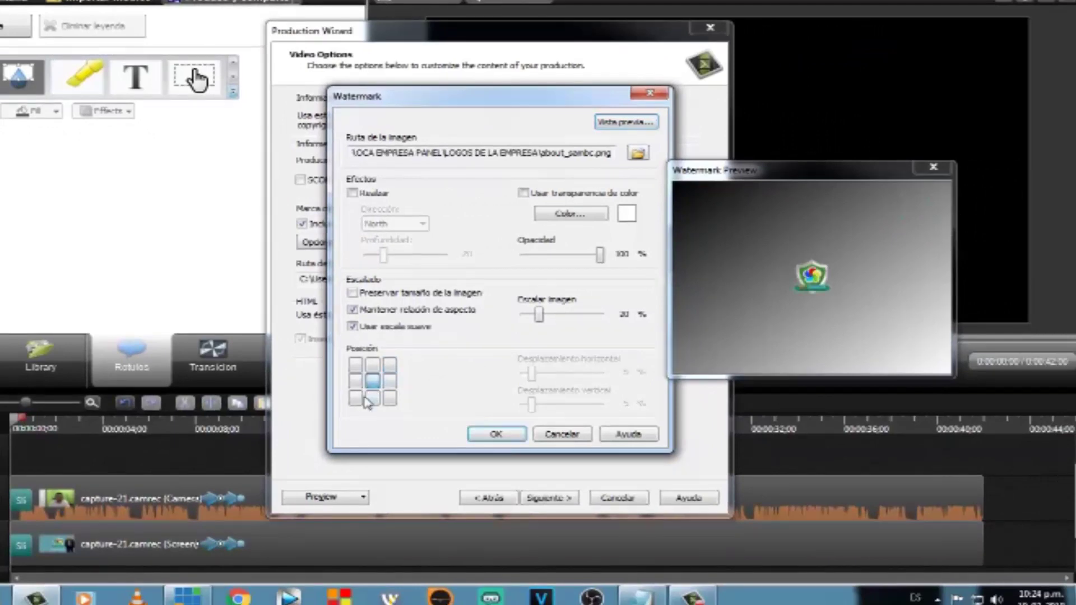
{"action": "left_click", "coordinate": [356, 398]}
{"action": "left_click", "coordinate": [356, 365]}
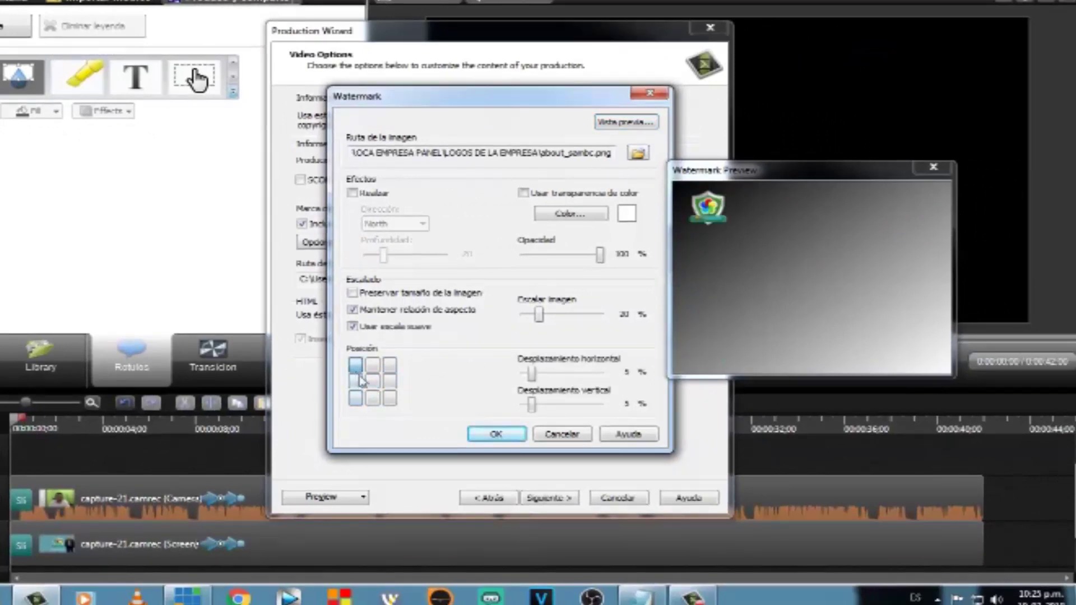
{"action": "left_click", "coordinate": [391, 367]}
{"action": "left_click", "coordinate": [392, 399]}
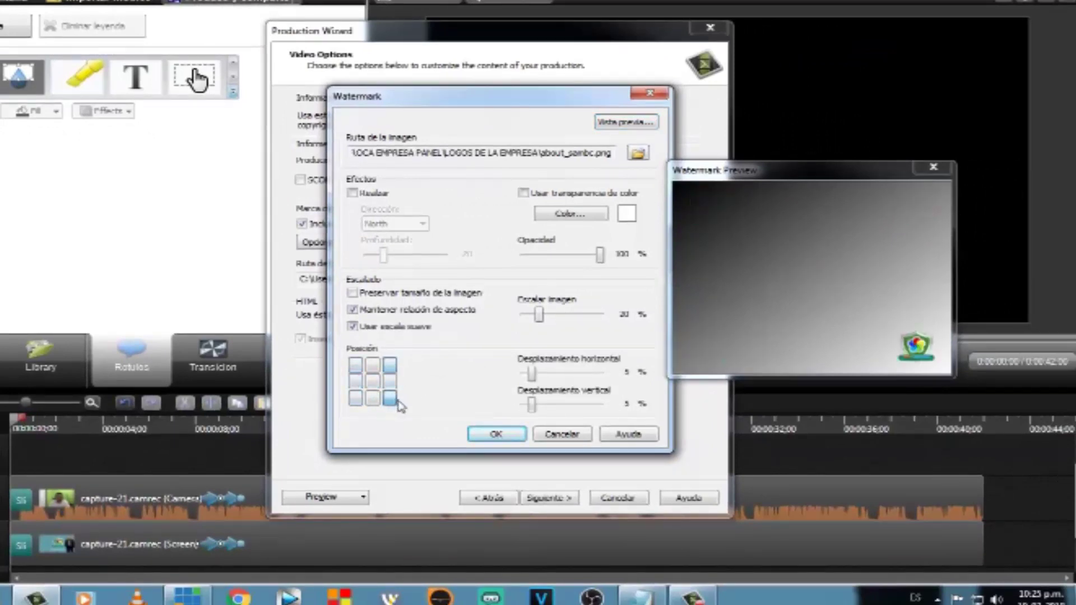
{"action": "left_click", "coordinate": [392, 367]}
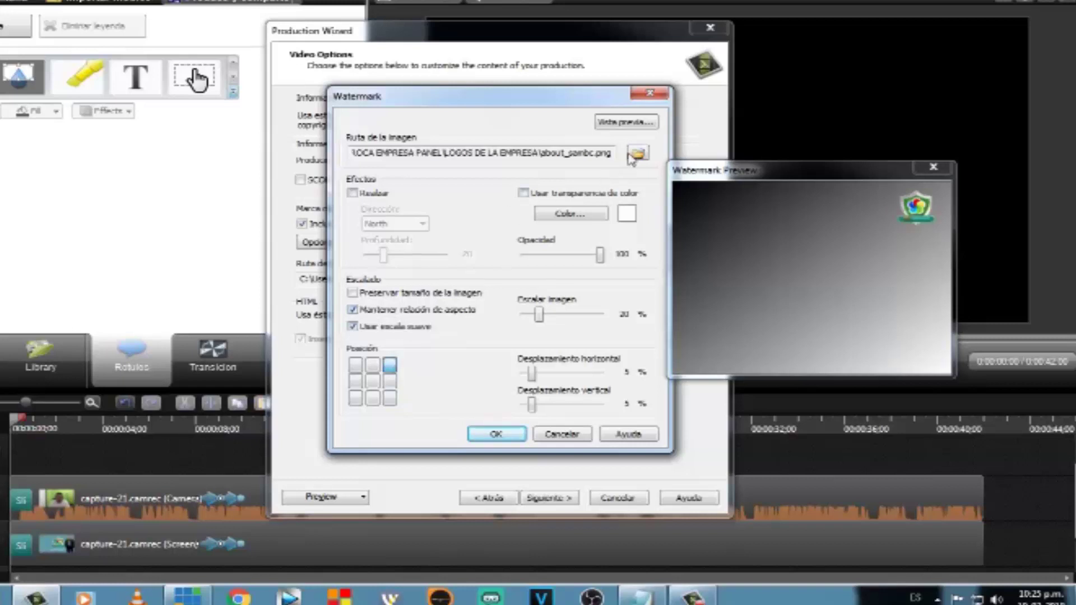
Close the watermark settings, leave the logo watermark excluded from the production, and continue to the output file settings.
{"action": "left_click", "coordinate": [651, 93]}
{"action": "left_click", "coordinate": [315, 229]}
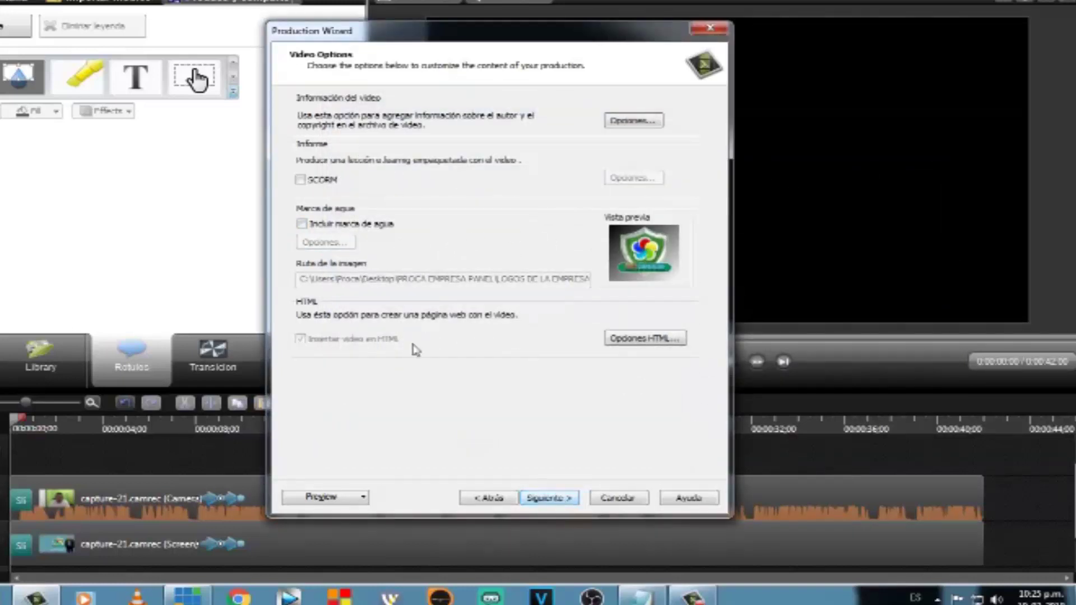
{"action": "left_click", "coordinate": [302, 226]}
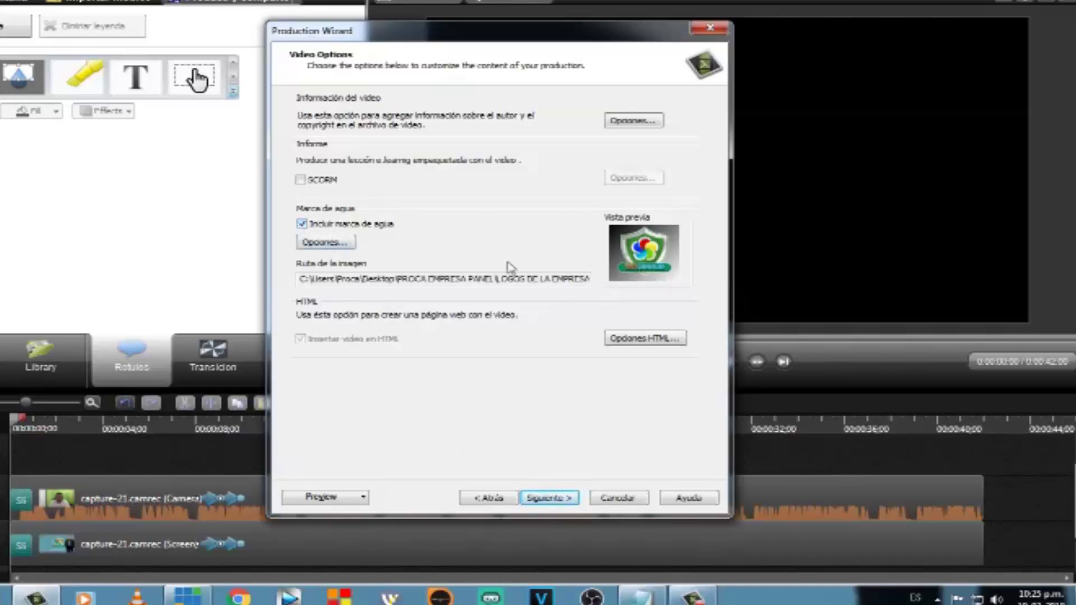
{"action": "left_click", "coordinate": [302, 224]}
{"action": "left_click", "coordinate": [549, 498]}
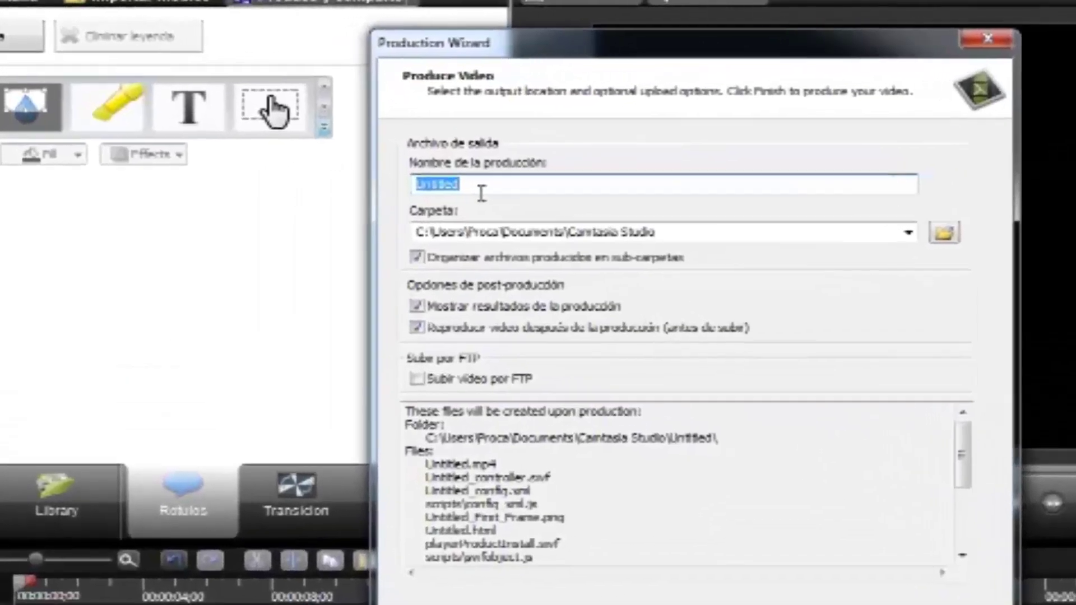
{"action": "type", "text": "t"}
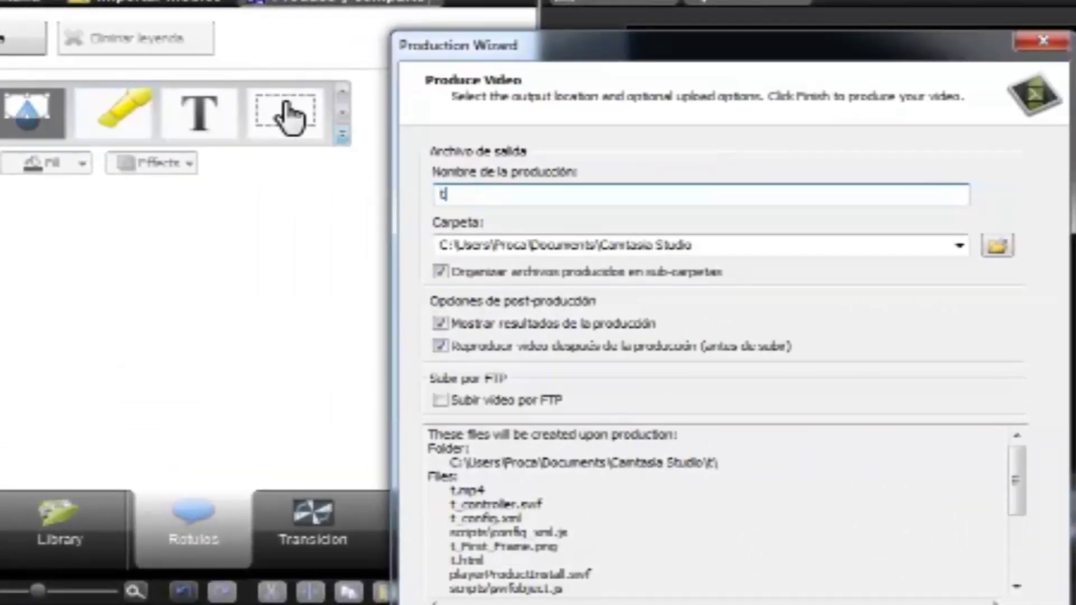
{"action": "type", "text": "utrikla"}
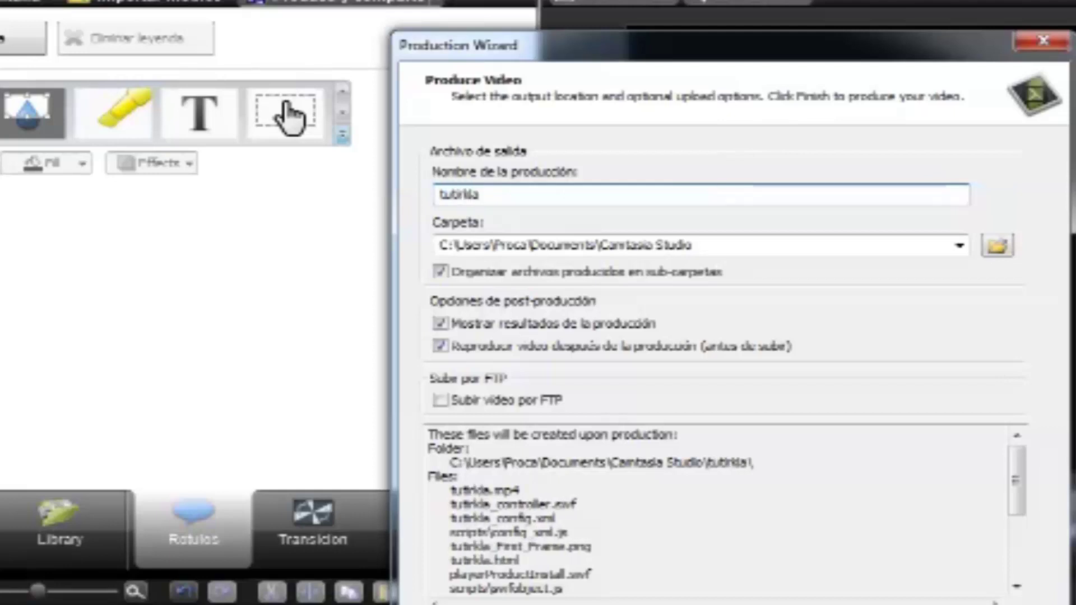
{"action": "key", "text": "BackSpace"}
{"action": "key", "text": "BackSpace"}
{"action": "key", "text": "BackSpace"}
{"action": "key", "text": "BackSpace"}
{"action": "key", "text": "BackSpace"}
{"action": "key", "text": "BackSpace"}
{"action": "key", "text": "BackSpace"}
{"action": "key", "text": "BackSpace"}
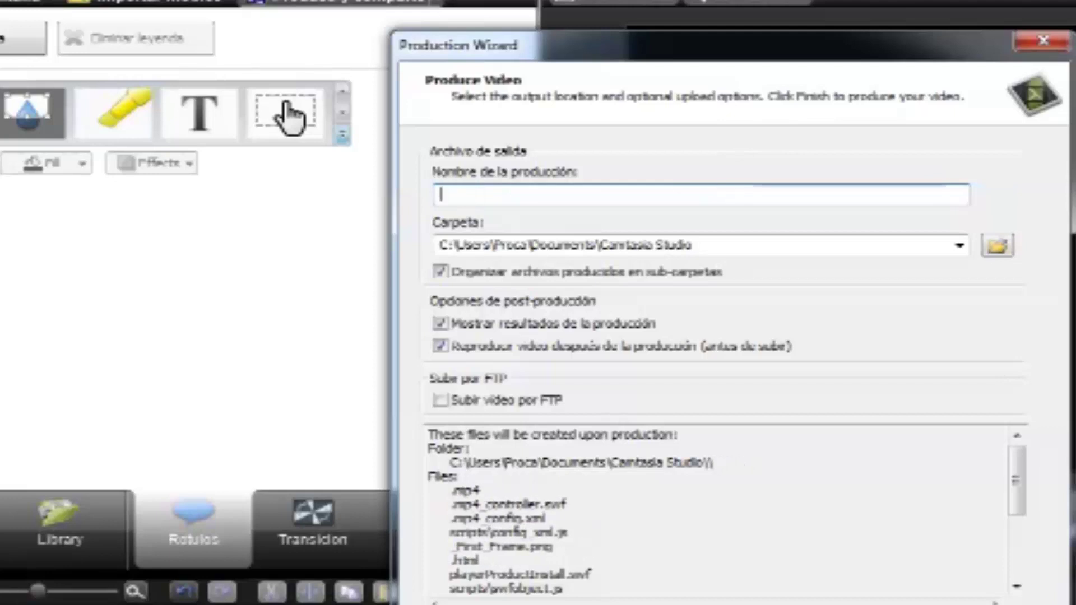
Name the production Tutorial, render it to the Camtasia Studio documents folder, and finish the production wizard.
{"action": "type", "text": "Tutorial"}
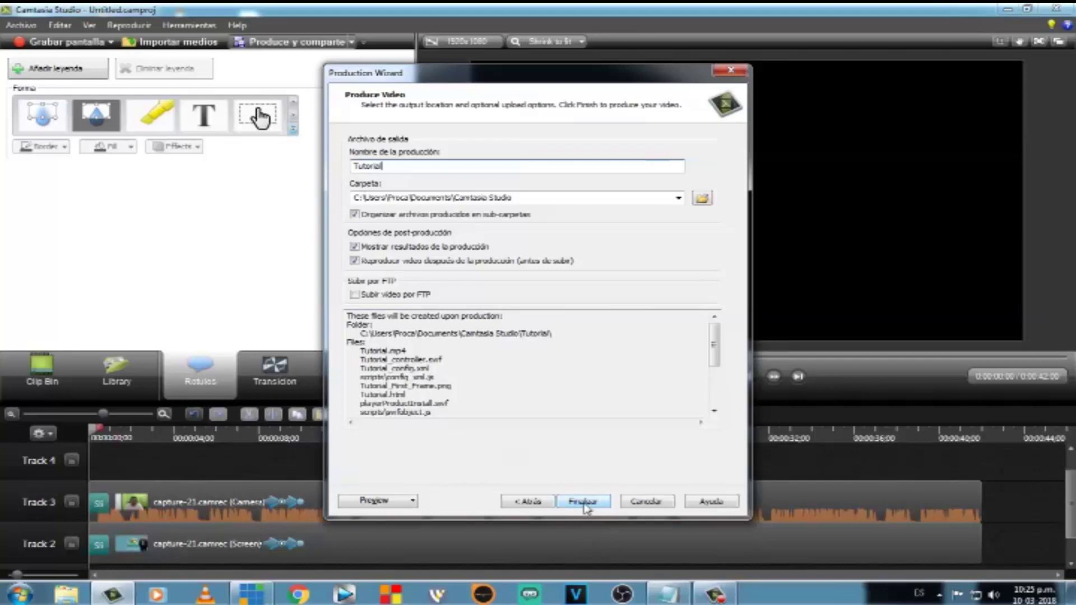
{"action": "left_click", "coordinate": [584, 502]}
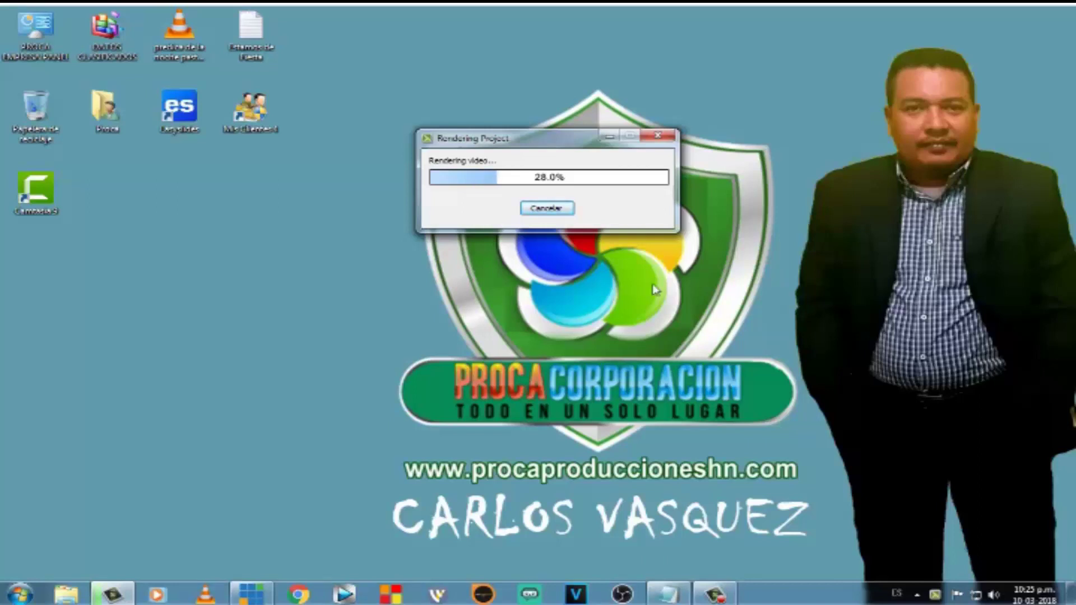
{"action": "left_click_drag", "start_coordinate": [532, 142], "coordinate": [489, 151]}
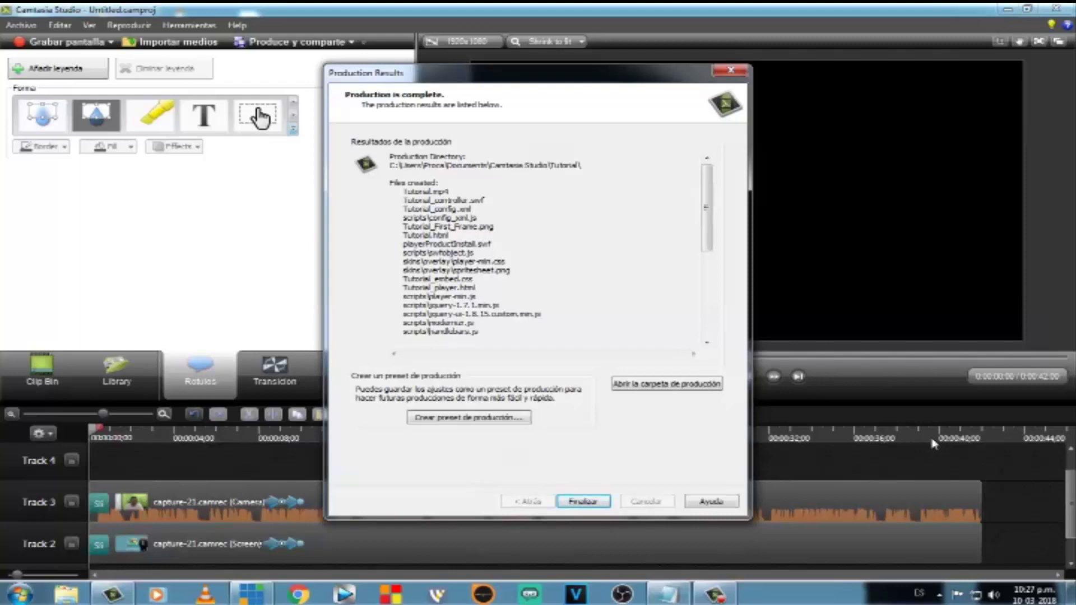
{"action": "left_click_drag", "start_coordinate": [635, 80], "coordinate": [640, 59]}
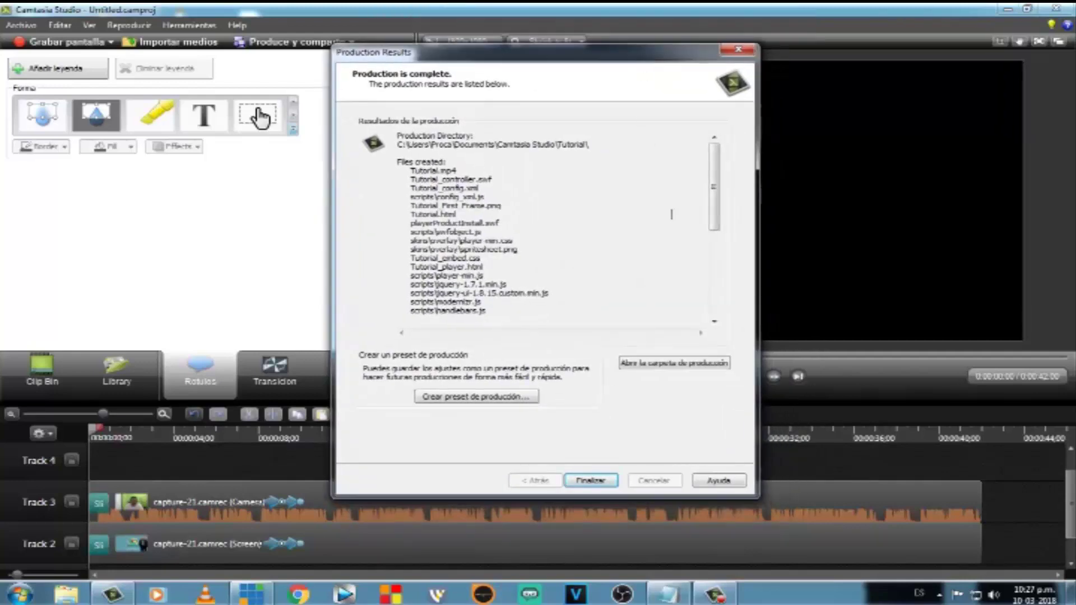
{"action": "left_click", "coordinate": [607, 486]}
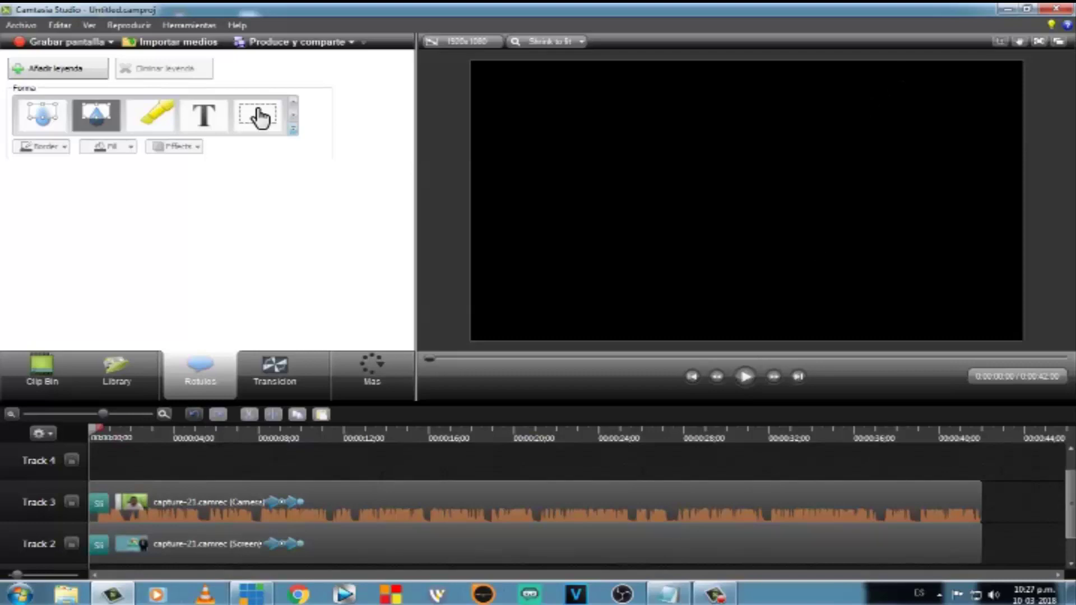
Minimize the video editor and open the Documents library in Windows Explorer.
{"action": "left_click", "coordinate": [1009, 16]}
{"action": "left_click", "coordinate": [22, 593]}
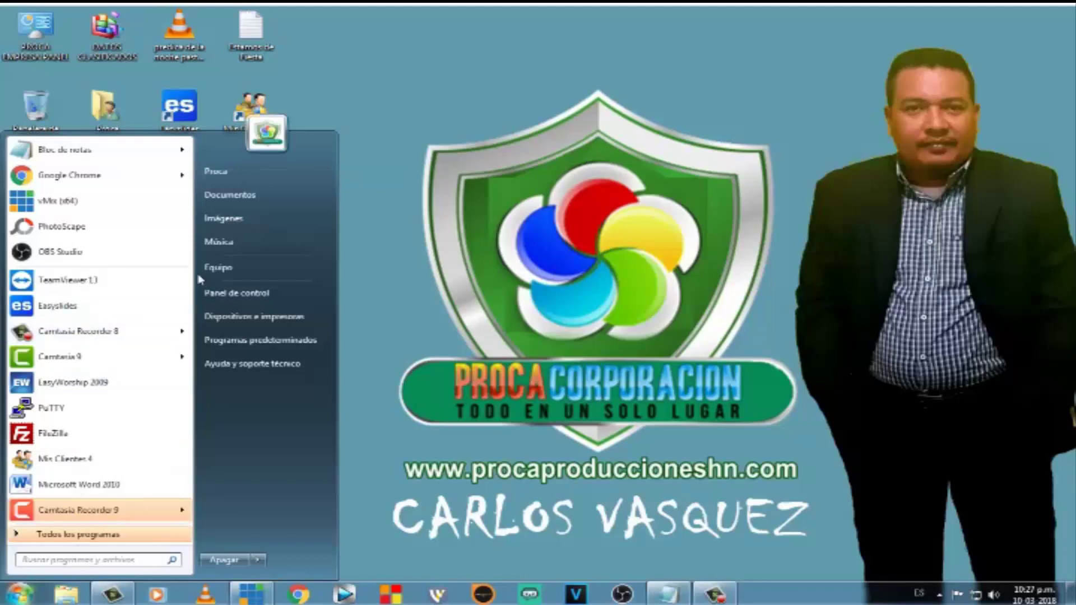
{"action": "left_click", "coordinate": [227, 195]}
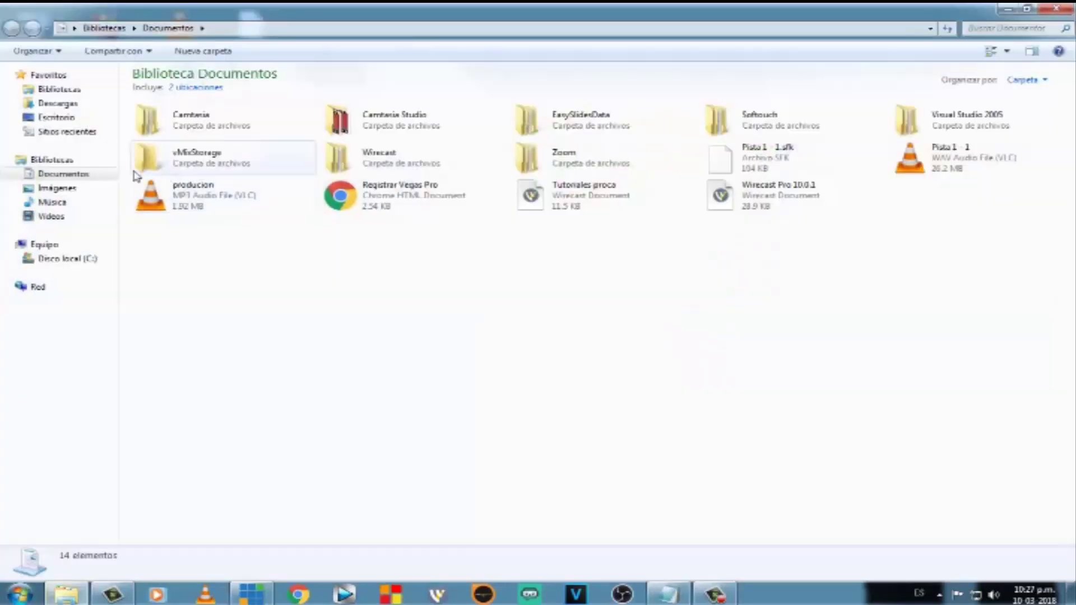